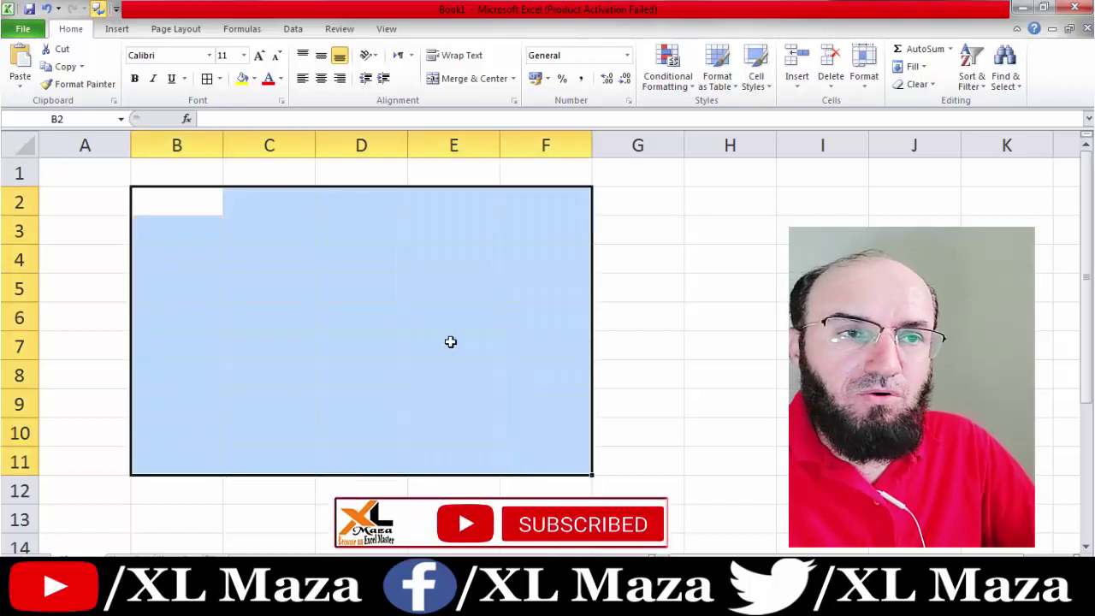
- Put All Borders on B2:F11 and enter the heading S No in B2
{"action": "left_click", "coordinate": [206, 77]}
{"action": "left_click", "coordinate": [191, 201]}
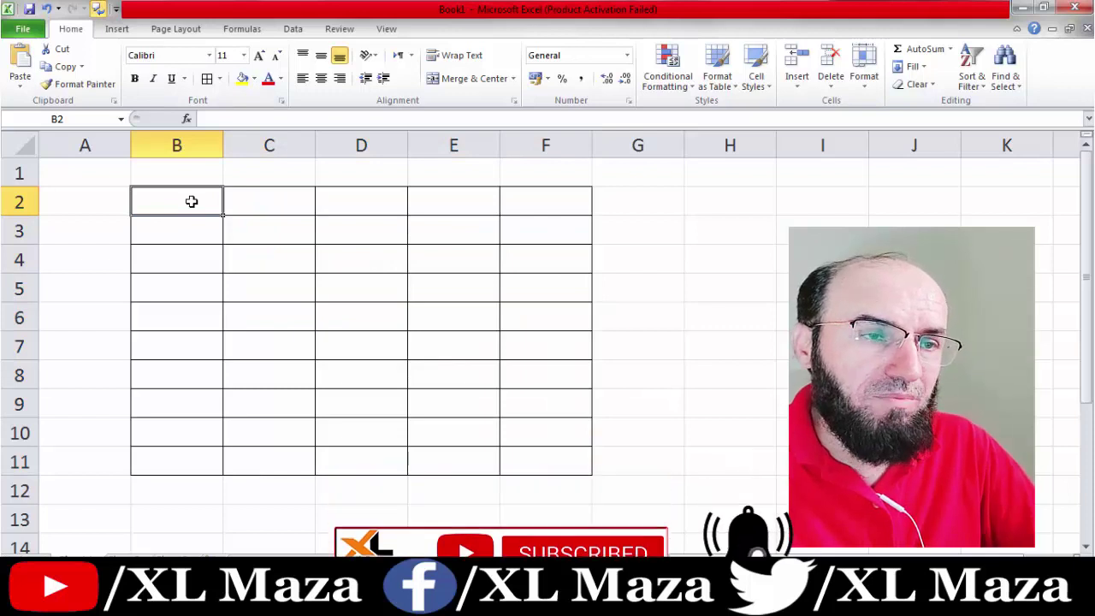
{"action": "type", "text": "ص"}
{"action": "key", "text": "BackSpace"}
{"action": "key", "text": "alt"}
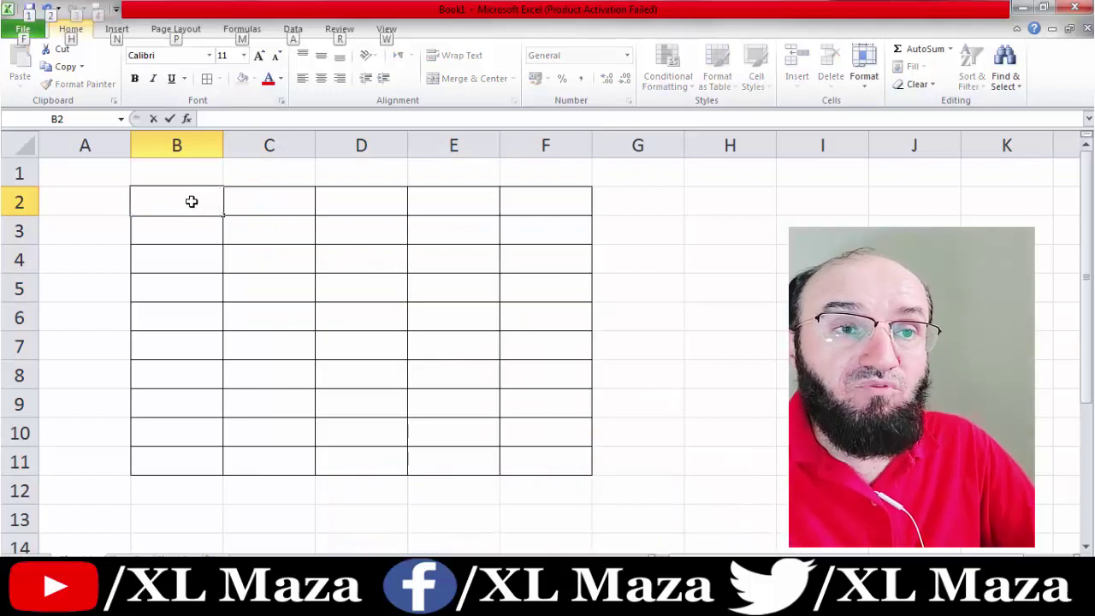
{"action": "key", "text": "n"}
{"action": "key", "text": "Escape"}
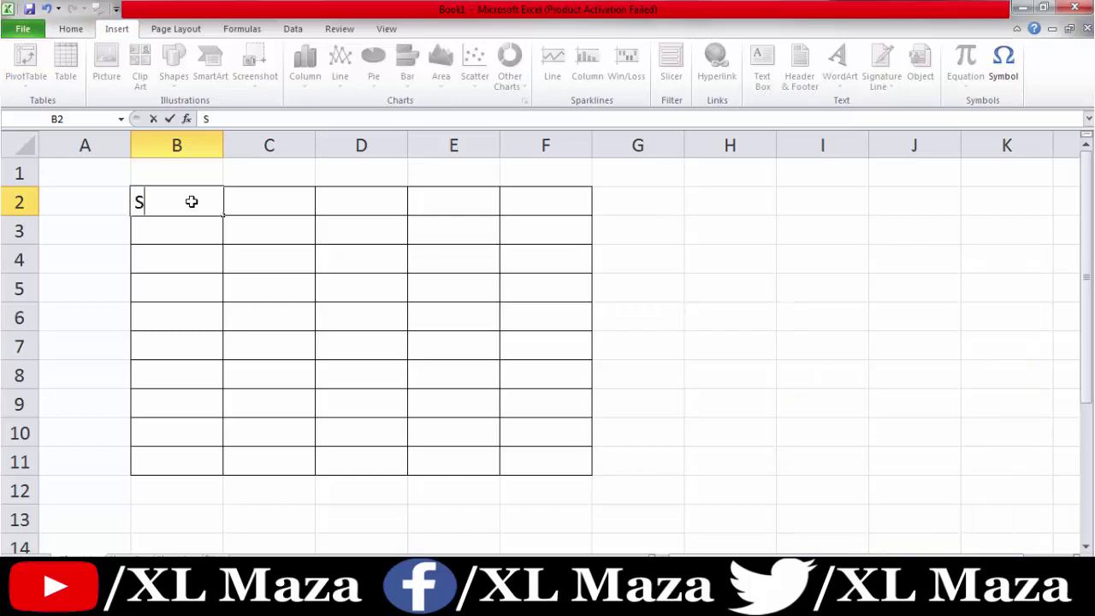
{"action": "type", "text": "no"}
{"action": "key", "text": "BackSpace"}
{"action": "type", "text": "No"}
{"action": "key", "text": "Tab"}
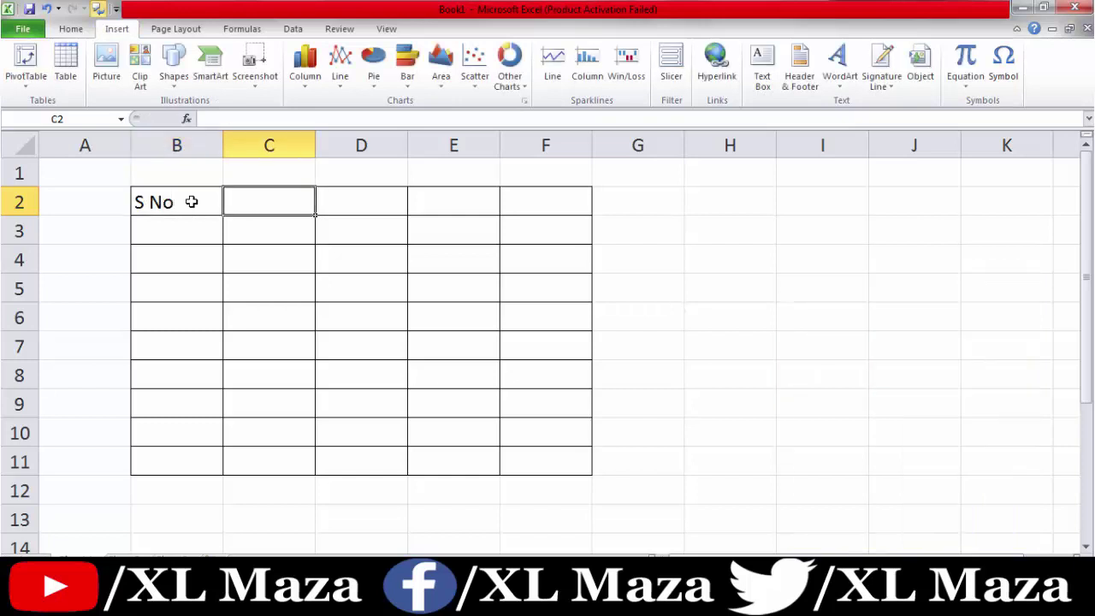
- Enter the headings Name in C2 and Date of Joining in D2
{"action": "type", "text": "Name"}
{"action": "key", "text": "Tab"}
{"action": "type", "text": "D"}
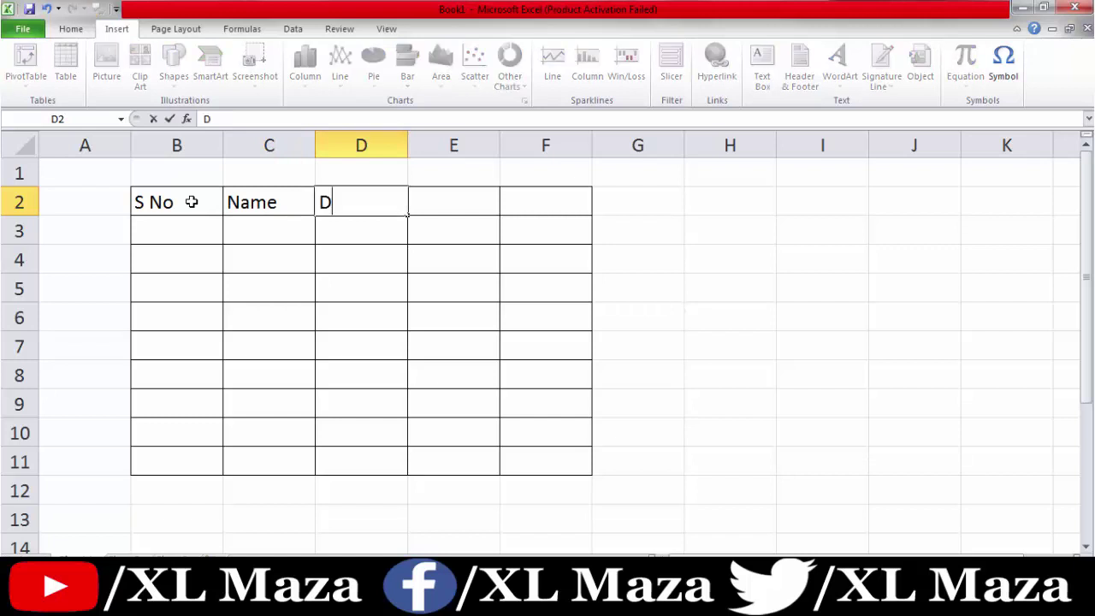
{"action": "type", "text": "at"}
{"action": "left_click", "coordinate": [191, 202]}
{"action": "key", "text": "Right"}
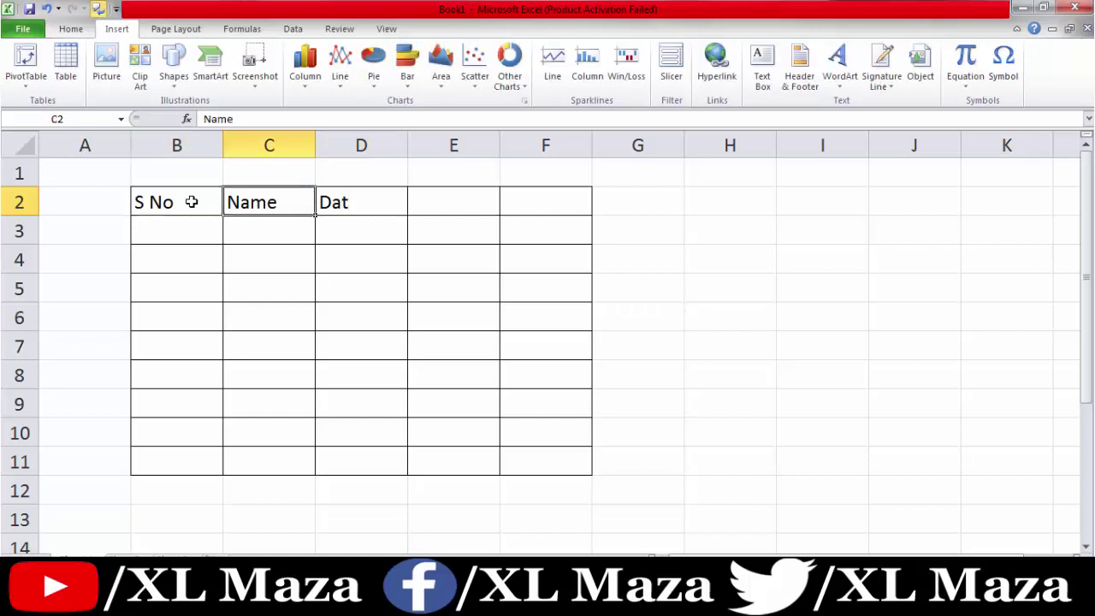
{"action": "key", "text": "Right"}
{"action": "type", "text": "Date o"}
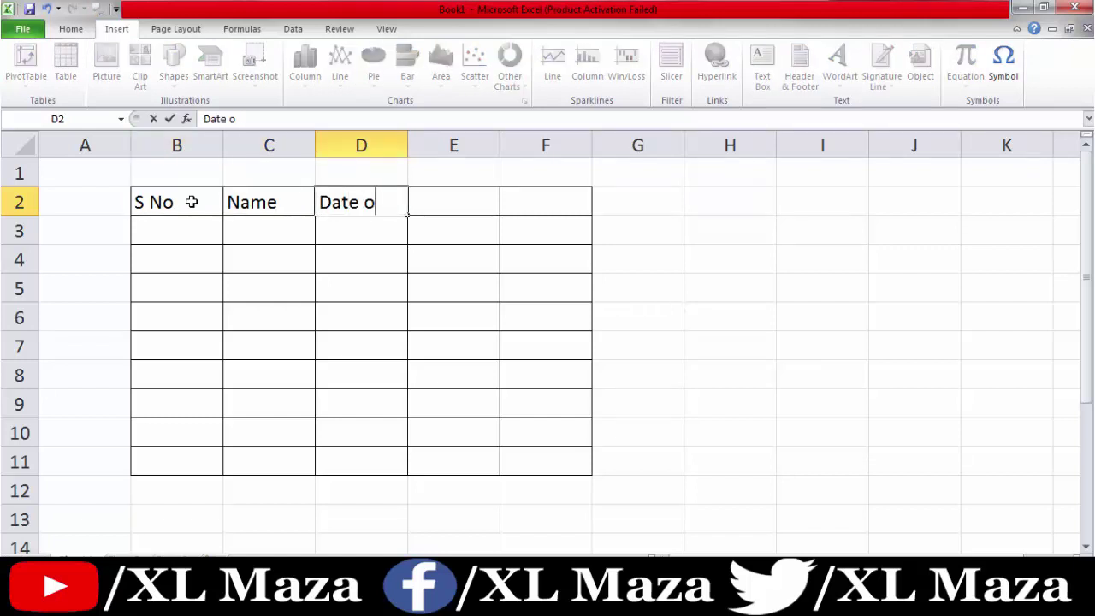
{"action": "type", "text": "f Joining"}
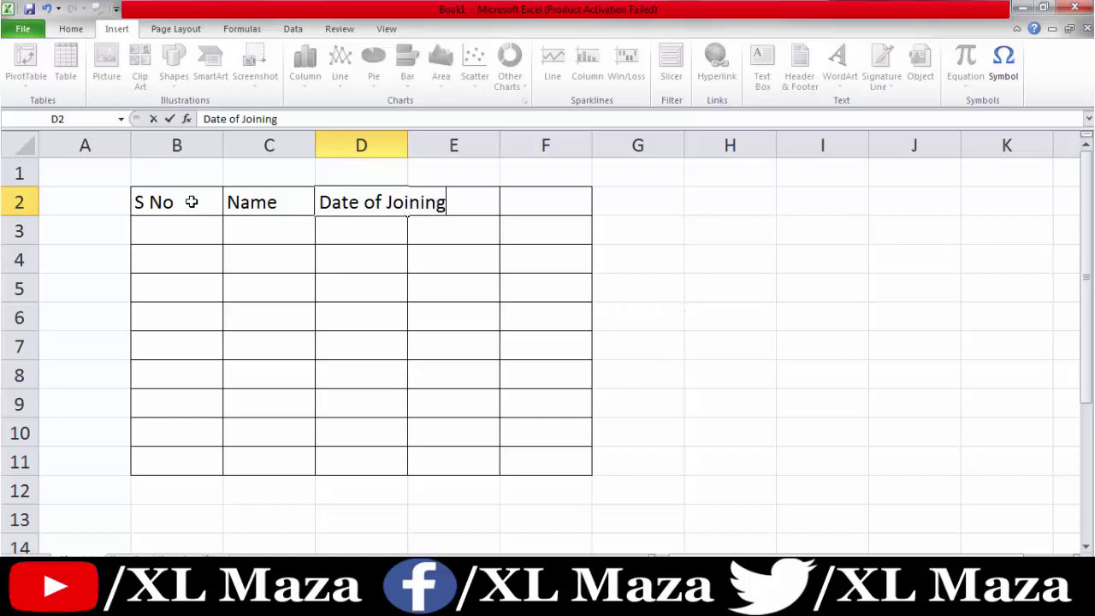
{"action": "key", "text": "Return"}
{"action": "key", "text": "Up"}
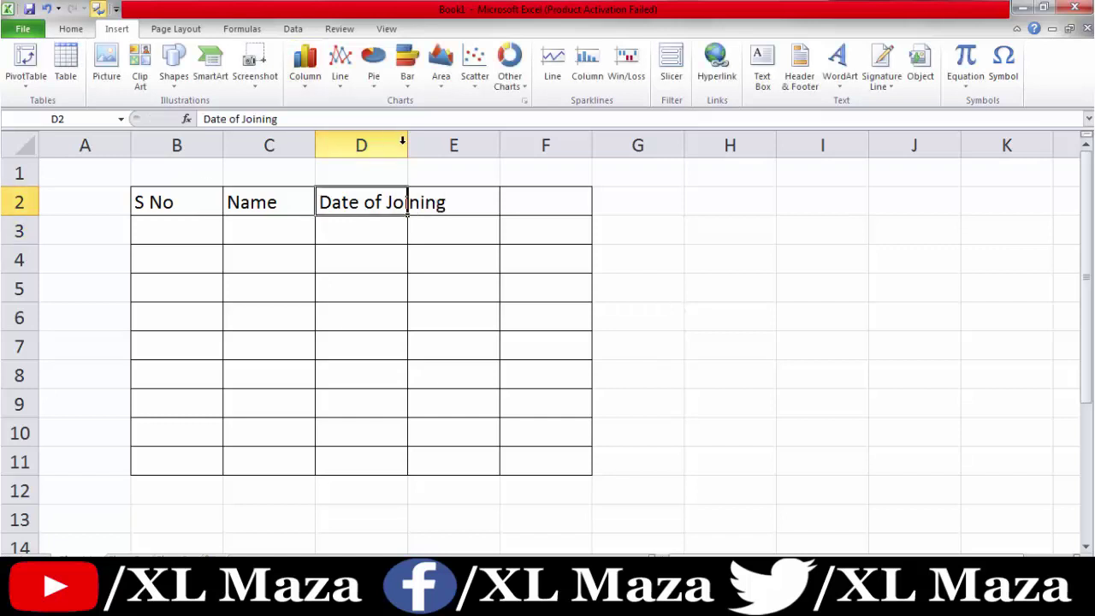
- AutoFit column D to the Date of Joining heading and enter Salary in E2
{"action": "double_click", "coordinate": [408, 142]}
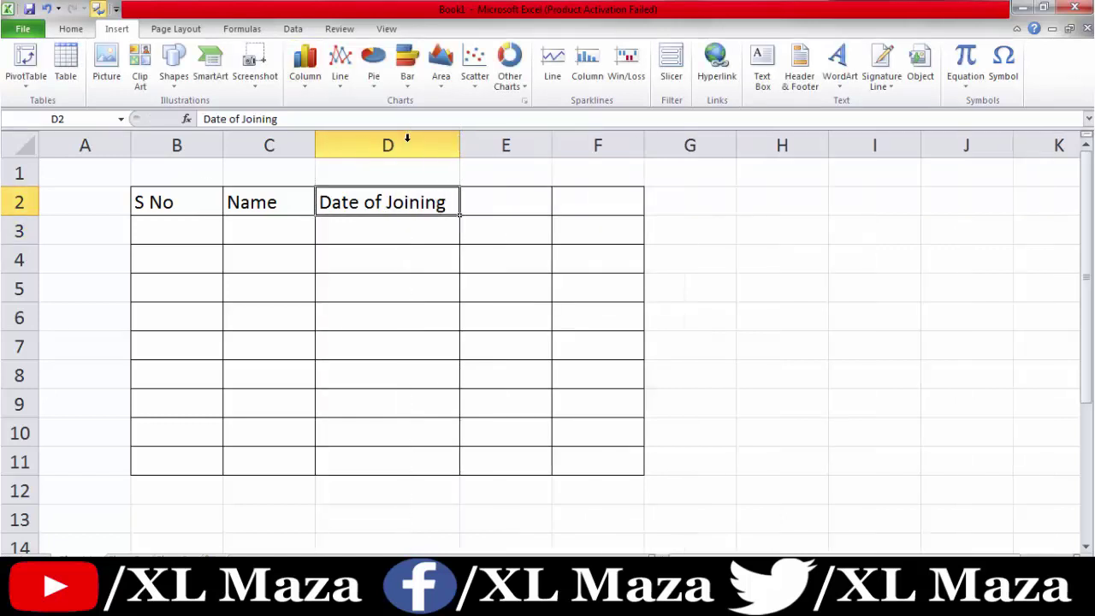
{"action": "left_click_drag", "start_coordinate": [381, 224], "coordinate": [374, 455]}
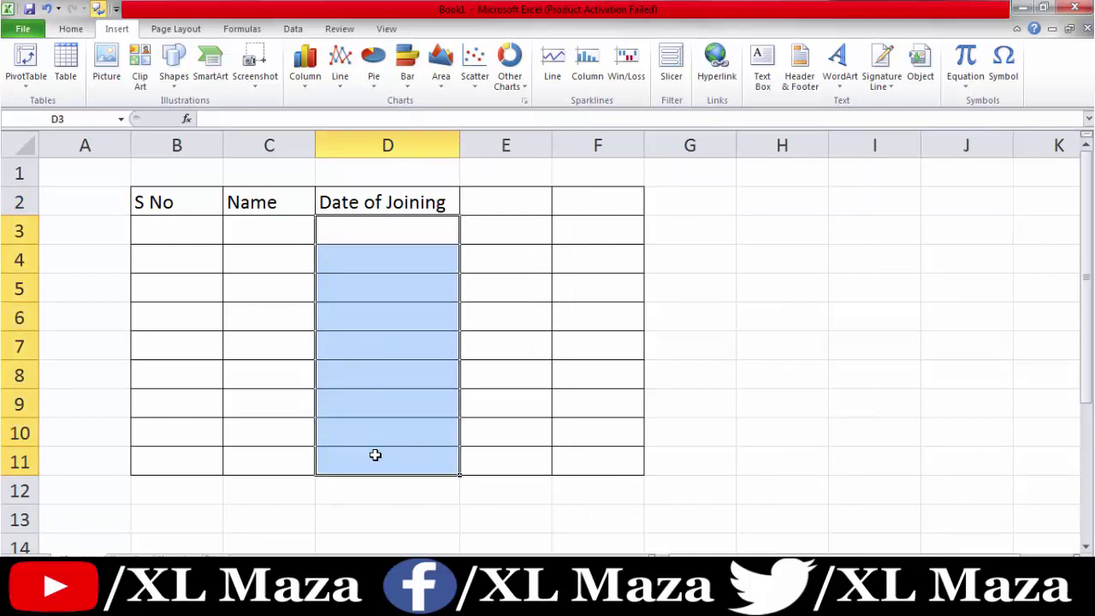
{"action": "left_click", "coordinate": [517, 207]}
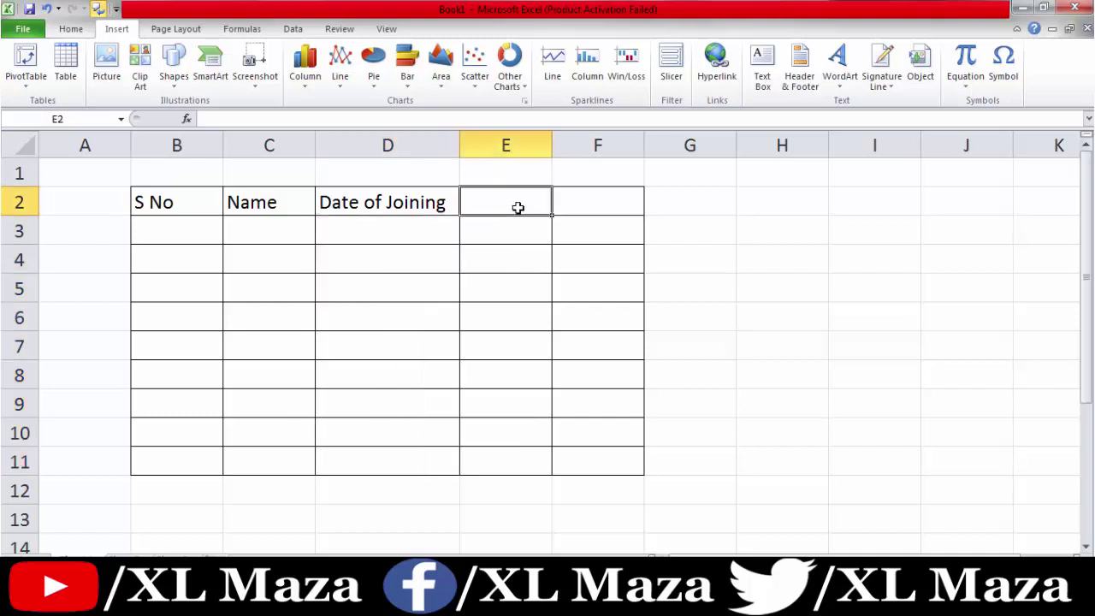
{"action": "type", "text": "Sala"}
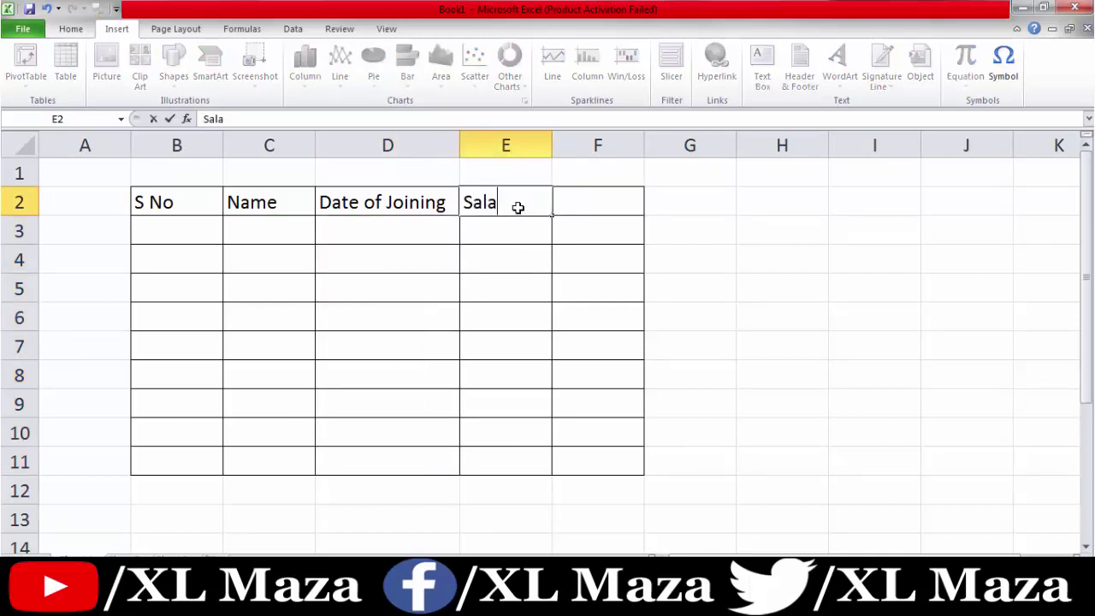
{"action": "type", "text": "ry"}
{"action": "key", "text": "Return"}
{"action": "key", "text": "shift+Down"}
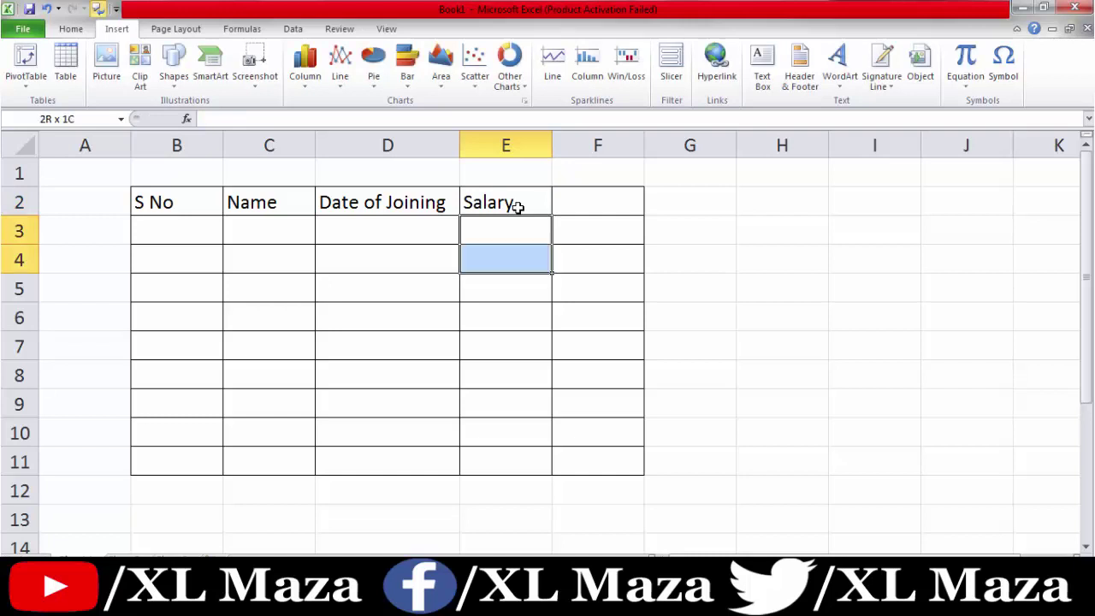
{"action": "key", "text": "shift+Down"}
{"action": "key", "text": "shift+Down"}
{"action": "key", "text": "shift+Down"}
{"action": "key", "text": "shift+Down"}
{"action": "key", "text": "shift+Down"}
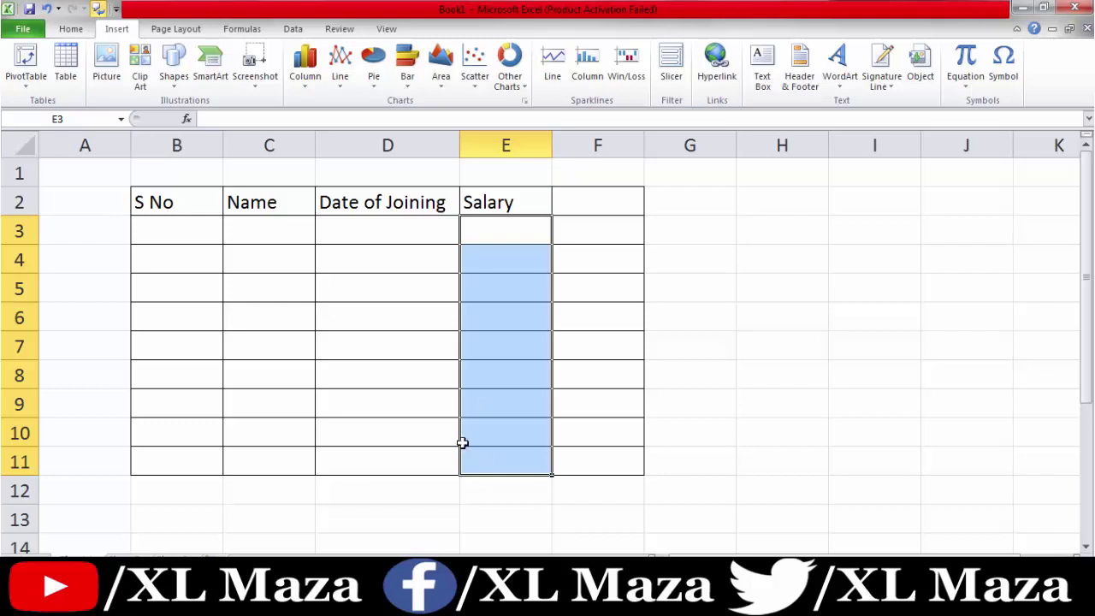
{"action": "left_click", "coordinate": [183, 219]}
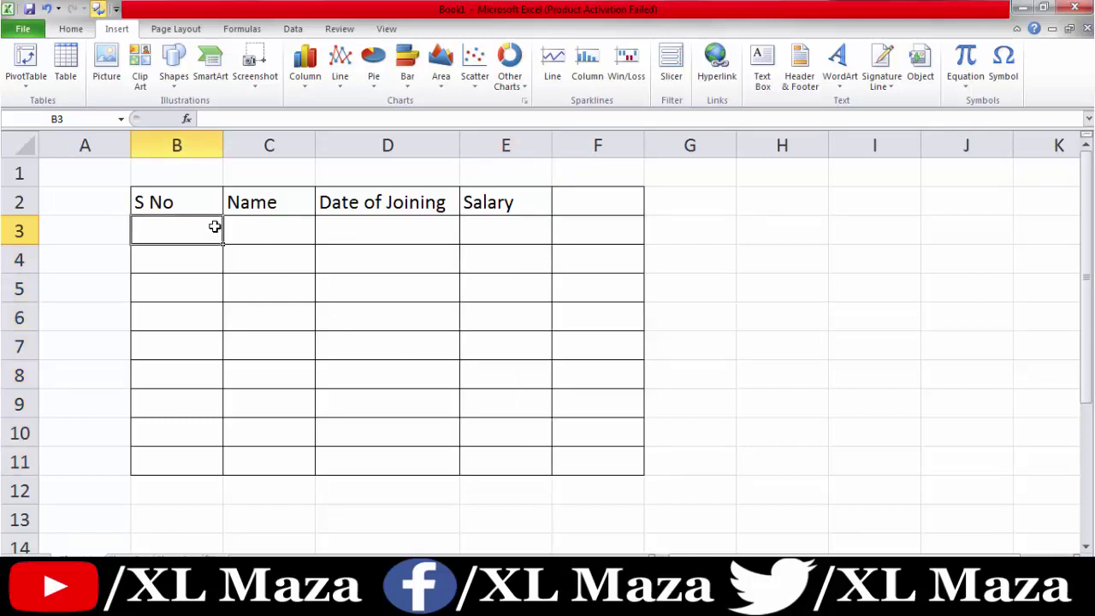
{"action": "left_click_drag", "start_coordinate": [214, 226], "coordinate": [273, 456]}
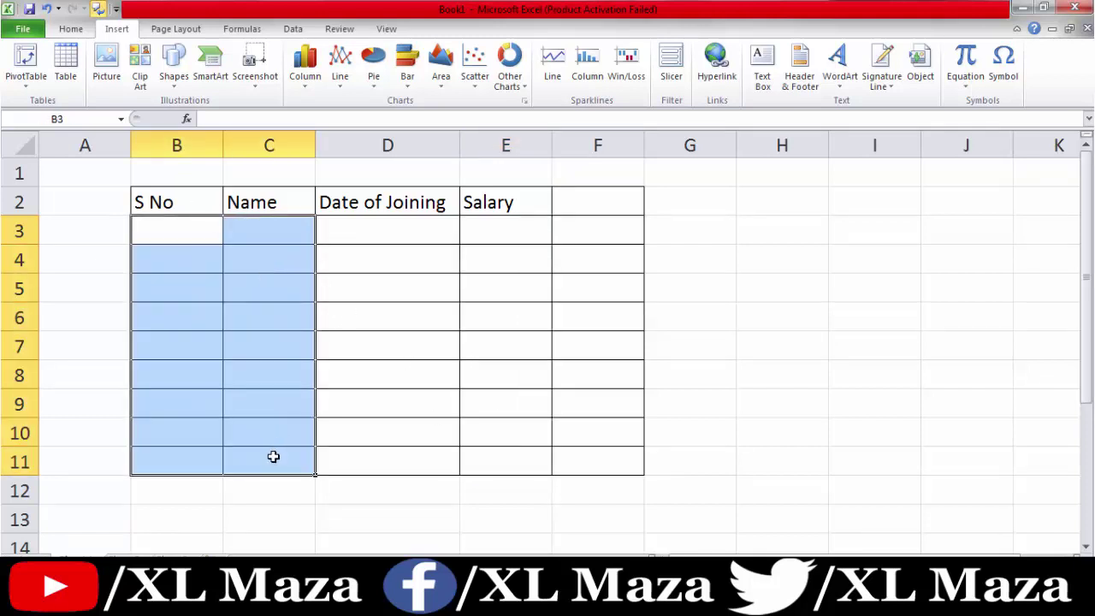
{"action": "key", "text": "ctrl+1"}
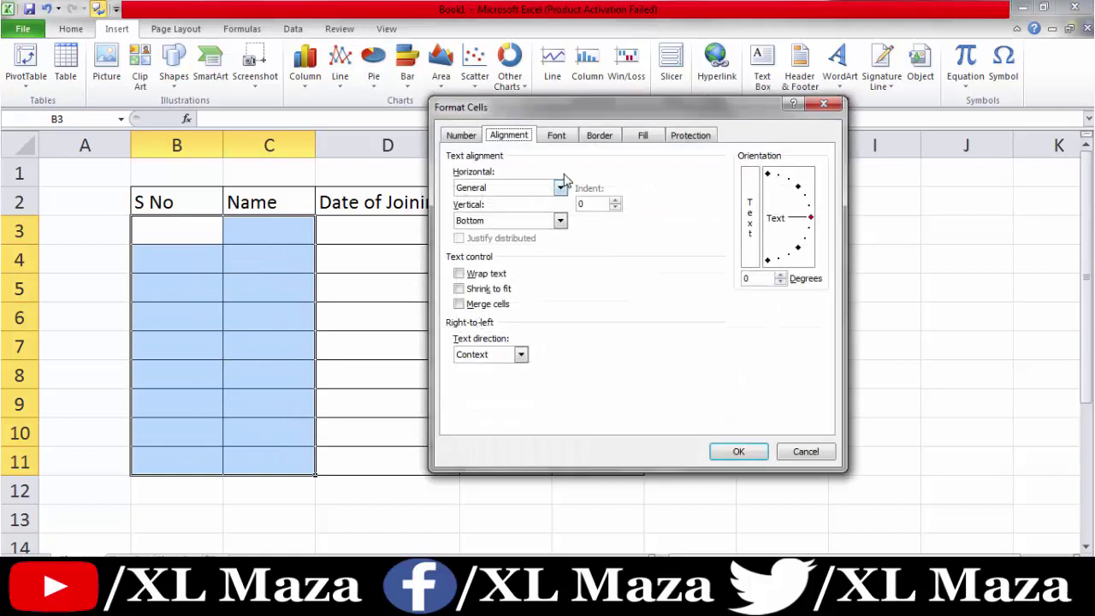
{"action": "left_click", "coordinate": [469, 137]}
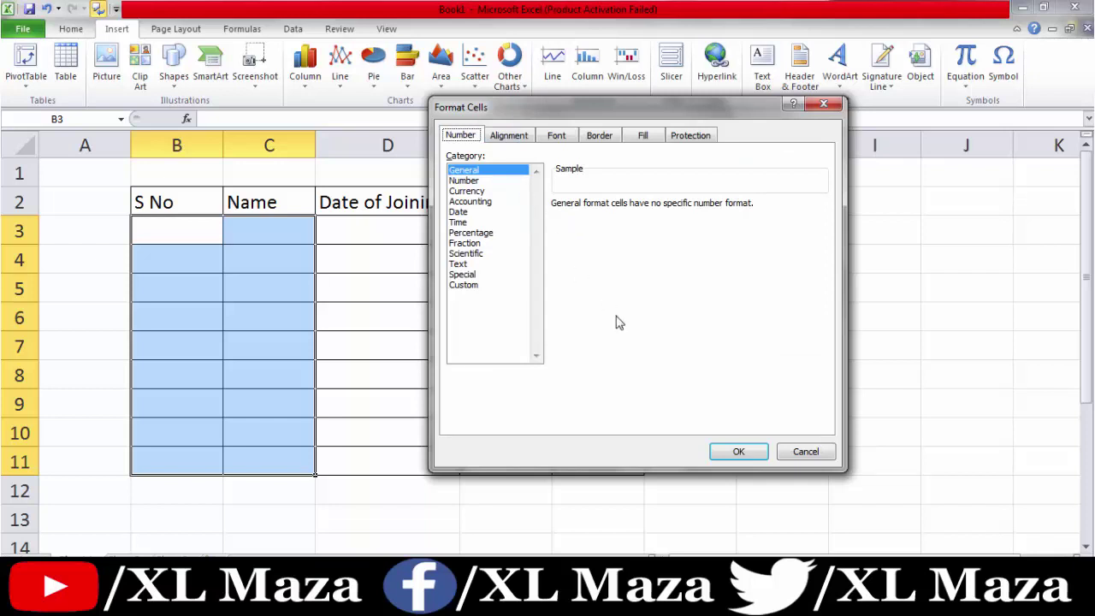
{"action": "left_click", "coordinate": [733, 456]}
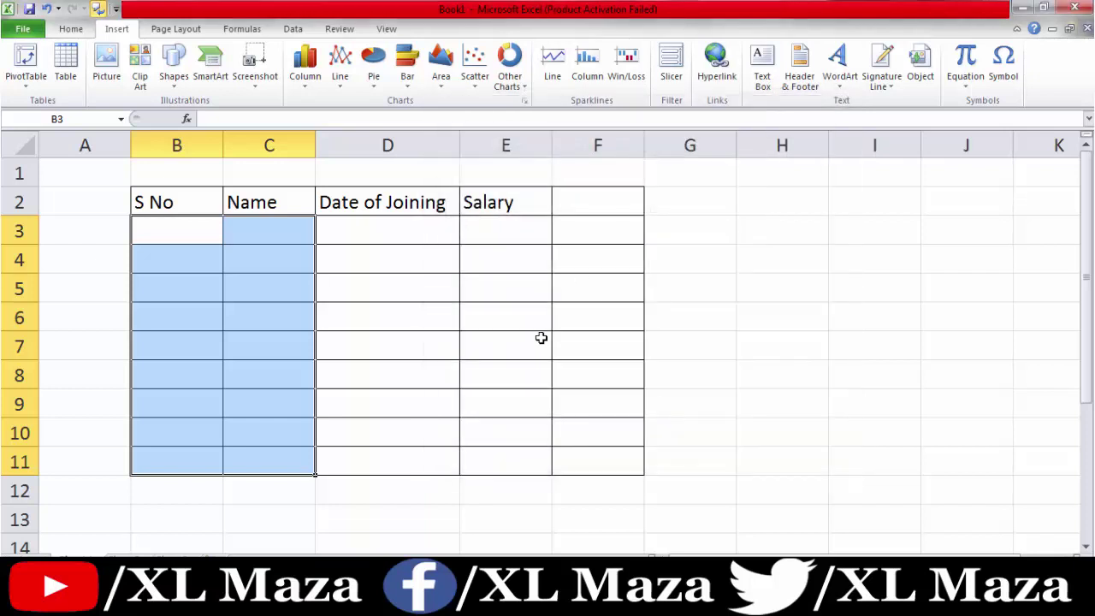
{"action": "double_click", "coordinate": [414, 232]}
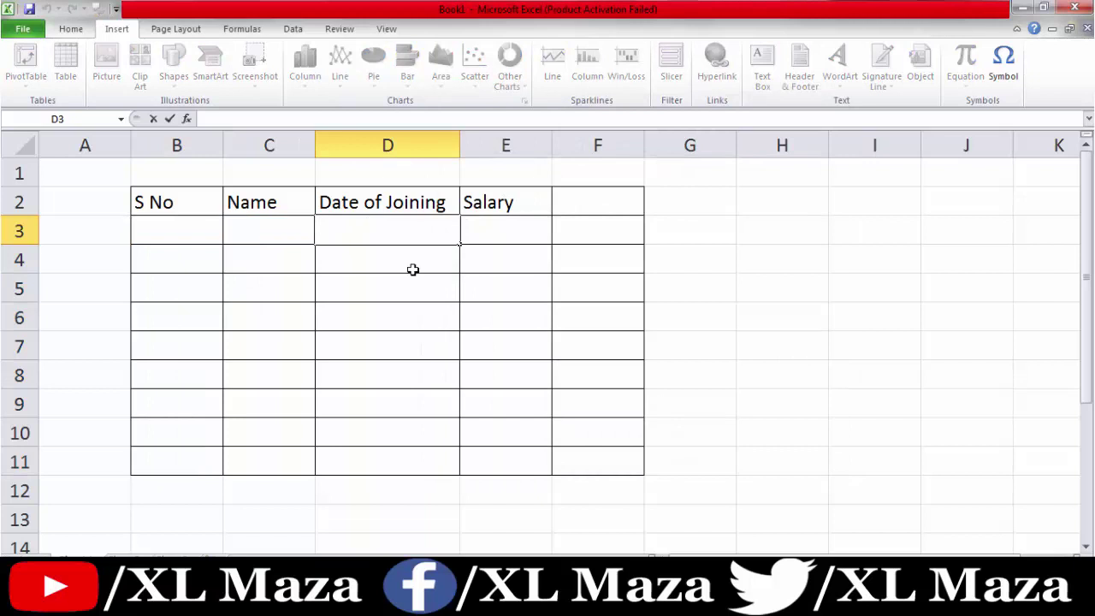
- Apply the March 14, 2001 Date format to cells D3:D11
{"action": "key", "text": "Return"}
{"action": "key", "text": "Up"}
{"action": "key", "text": "shift+Down"}
{"action": "key", "text": "shift+Down"}
{"action": "key", "text": "shift+Down"}
{"action": "key", "text": "shift+Down"}
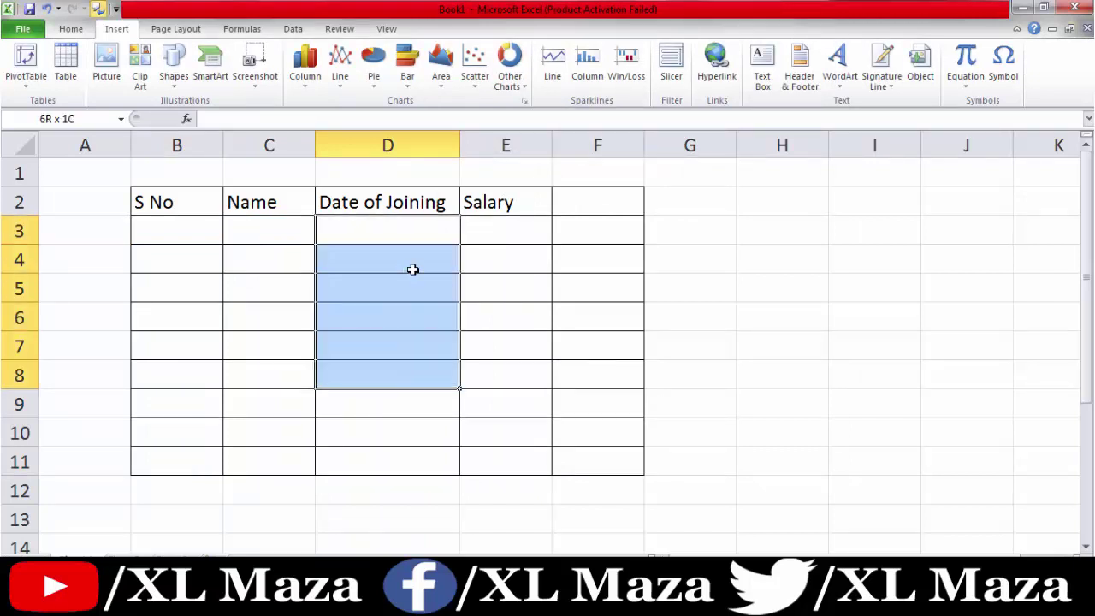
{"action": "key", "text": "shift+Down"}
{"action": "key", "text": "shift+Down"}
{"action": "key", "text": "shift+Down"}
{"action": "key", "text": "ctrl+1"}
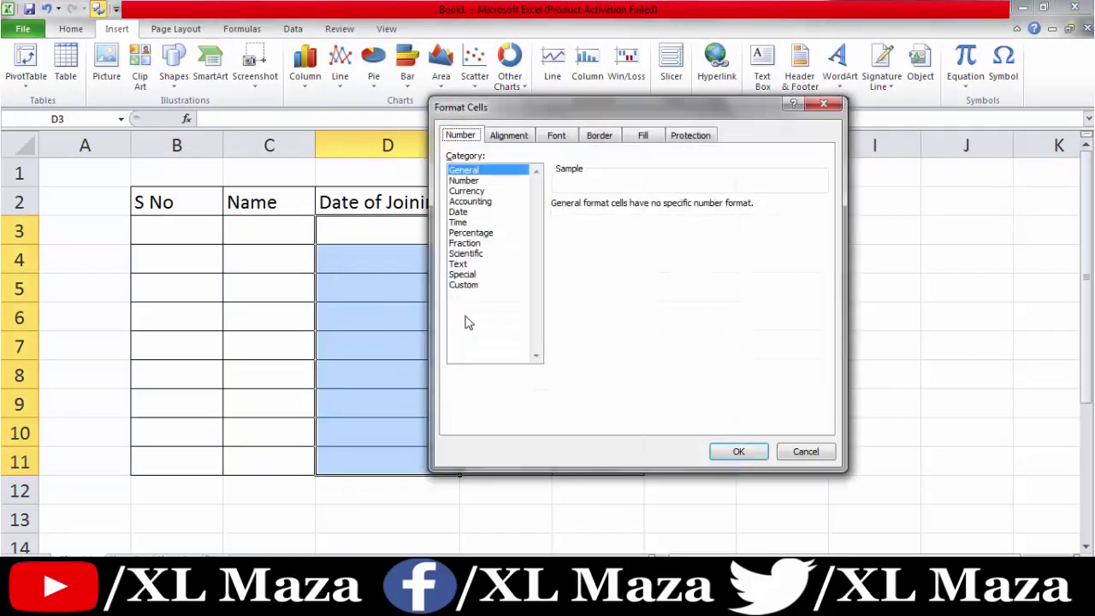
{"action": "left_click", "coordinate": [469, 212]}
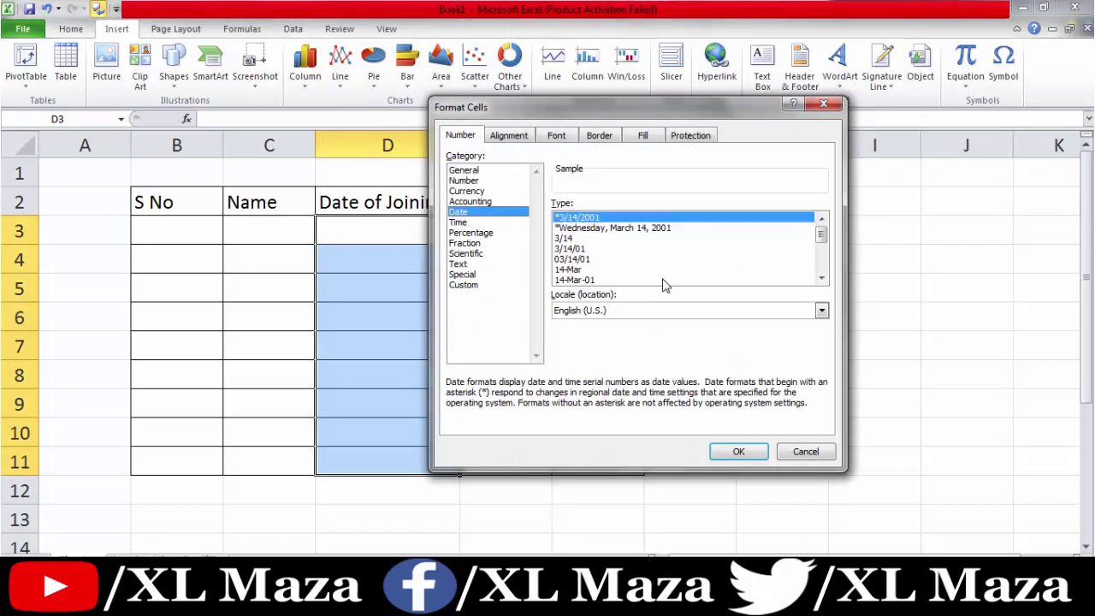
{"action": "left_click", "coordinate": [821, 278]}
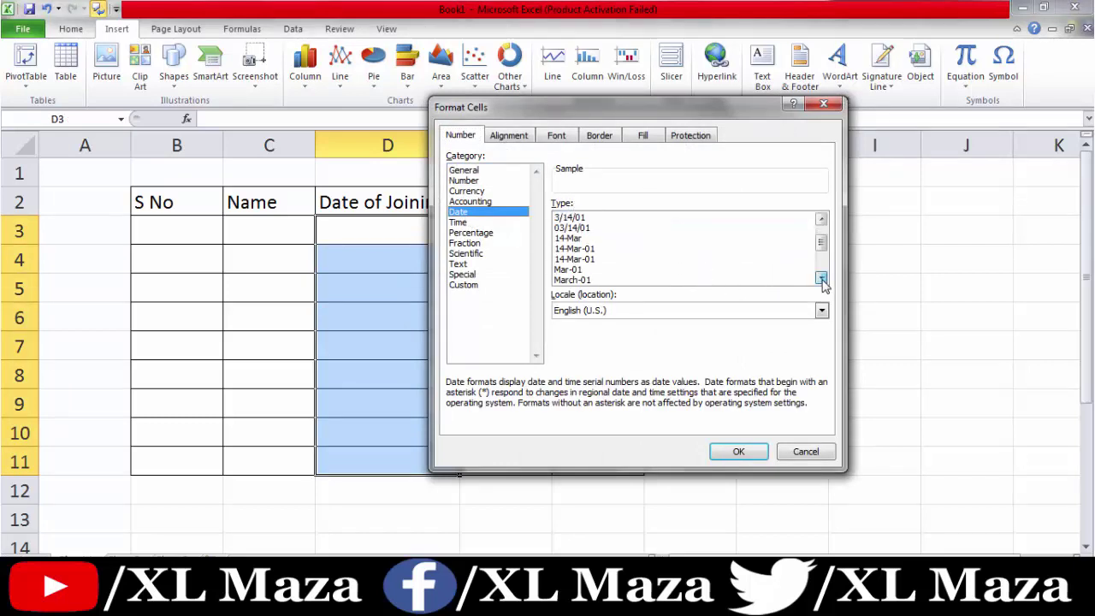
{"action": "left_click", "coordinate": [821, 278]}
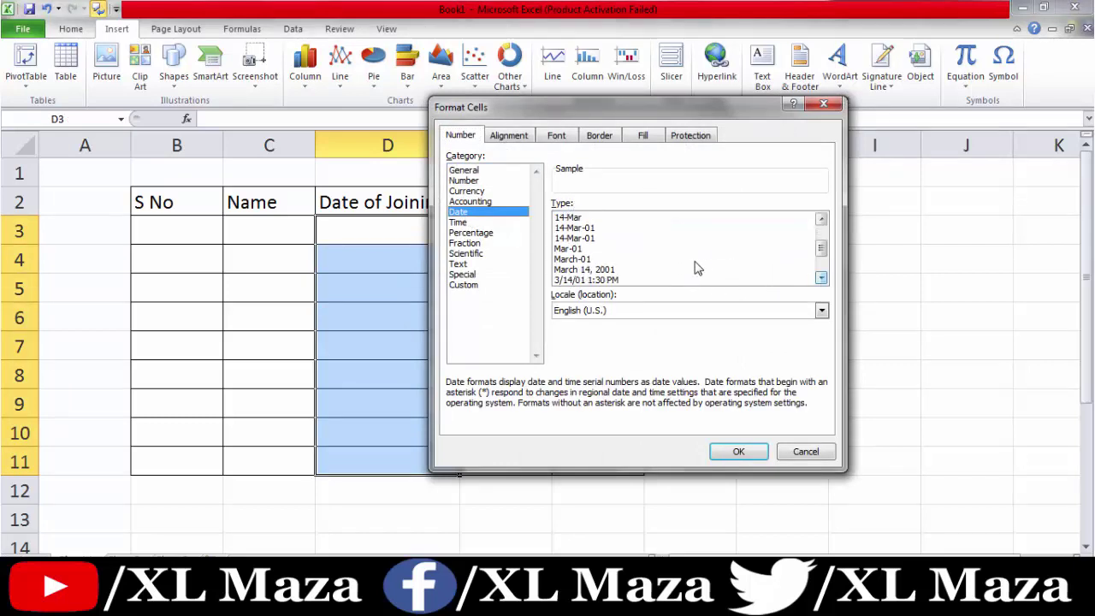
{"action": "left_click", "coordinate": [597, 271]}
{"action": "left_click", "coordinate": [729, 457]}
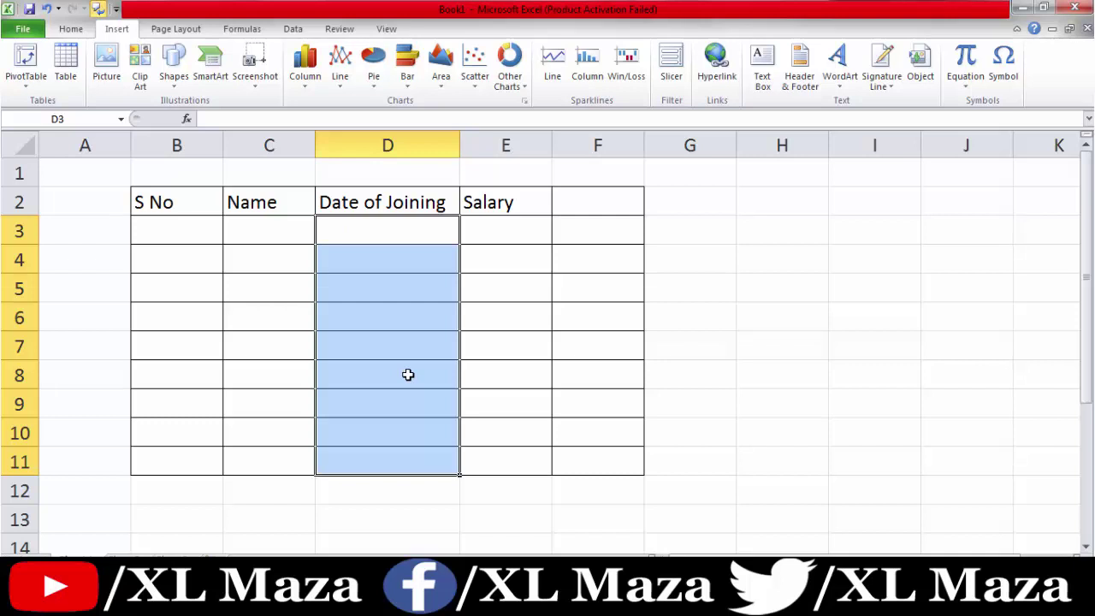
- Enter 9 oct 2021 in D3 and confirm it keeps the Date format
{"action": "type", "text": "9 oct"}
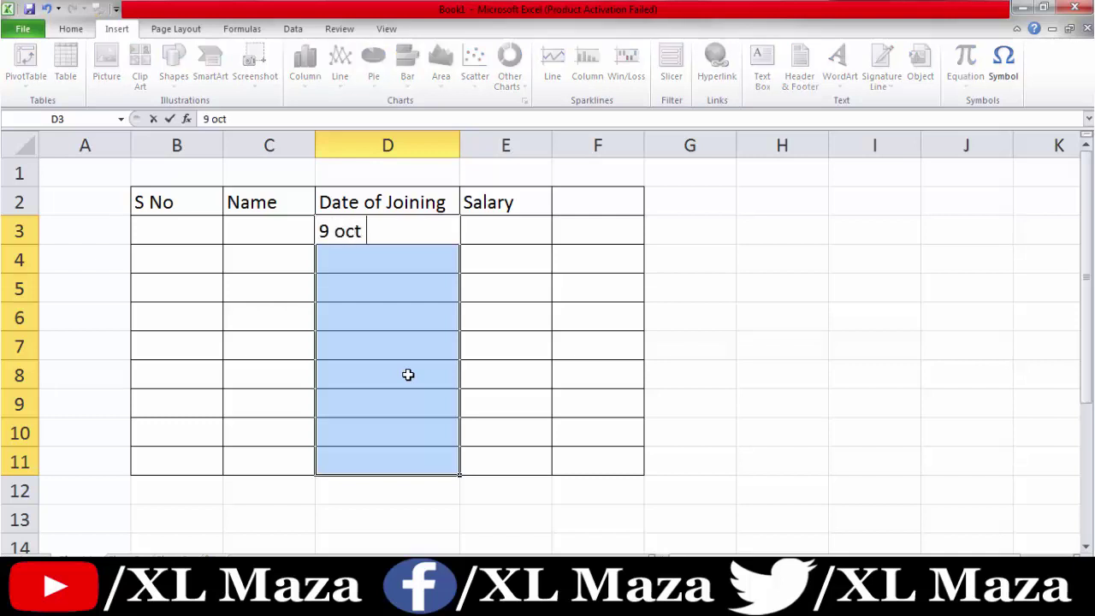
{"action": "type", "text": " 2021"}
{"action": "key", "text": "Return"}
{"action": "key", "text": "Up"}
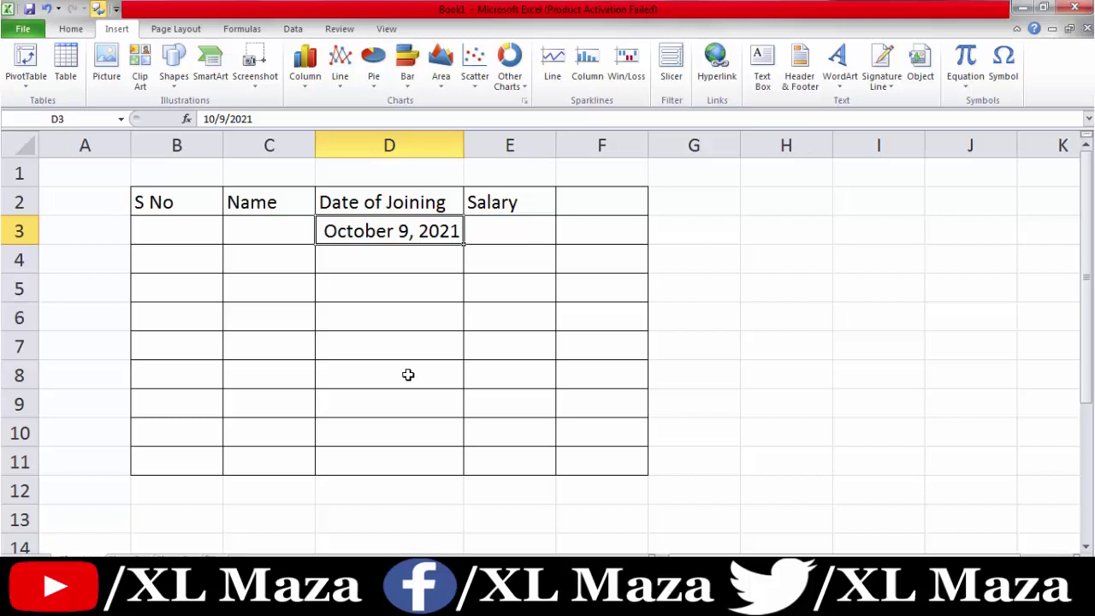
{"action": "key", "text": "ctrl+1"}
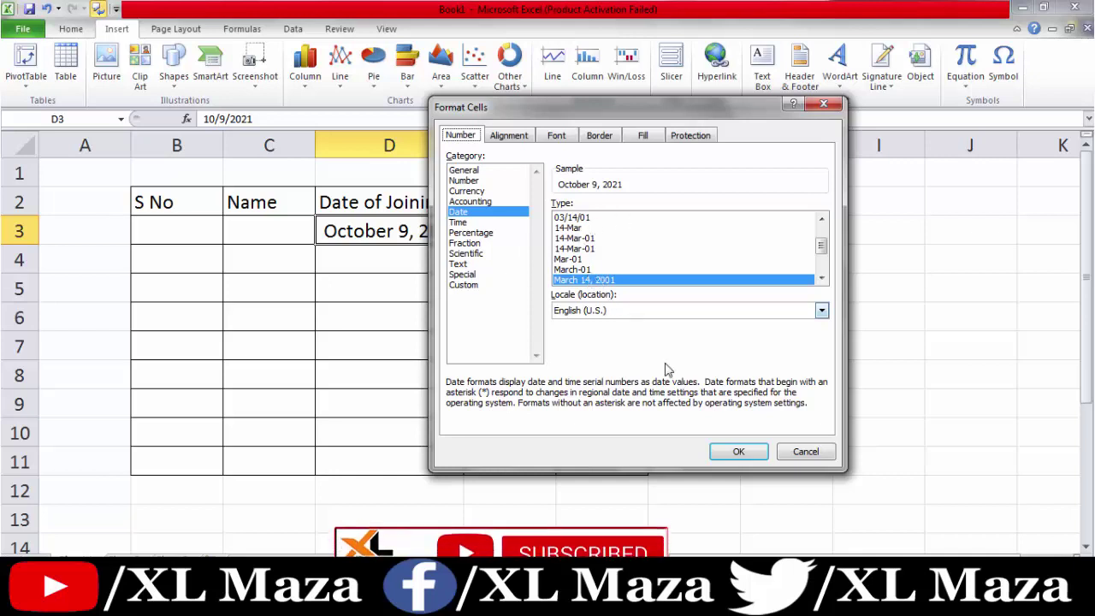
{"action": "left_click", "coordinate": [740, 451]}
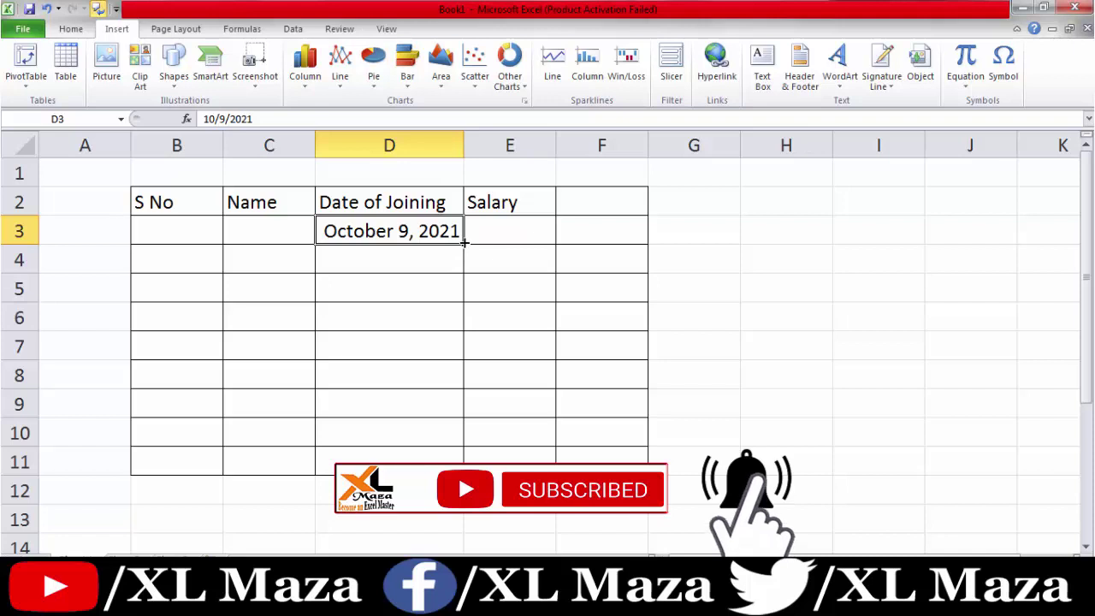
- Autofill consecutive dates from D3 down to D11, widen column D, and apply a month-year style
{"action": "left_click_drag", "start_coordinate": [462, 242], "coordinate": [462, 471]}
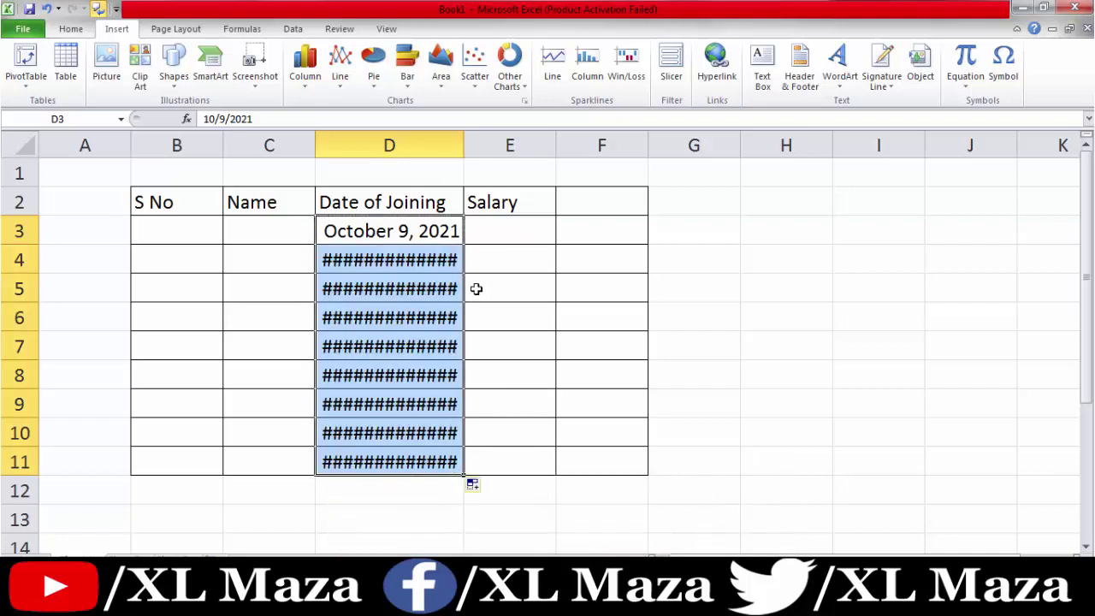
{"action": "double_click", "coordinate": [464, 146]}
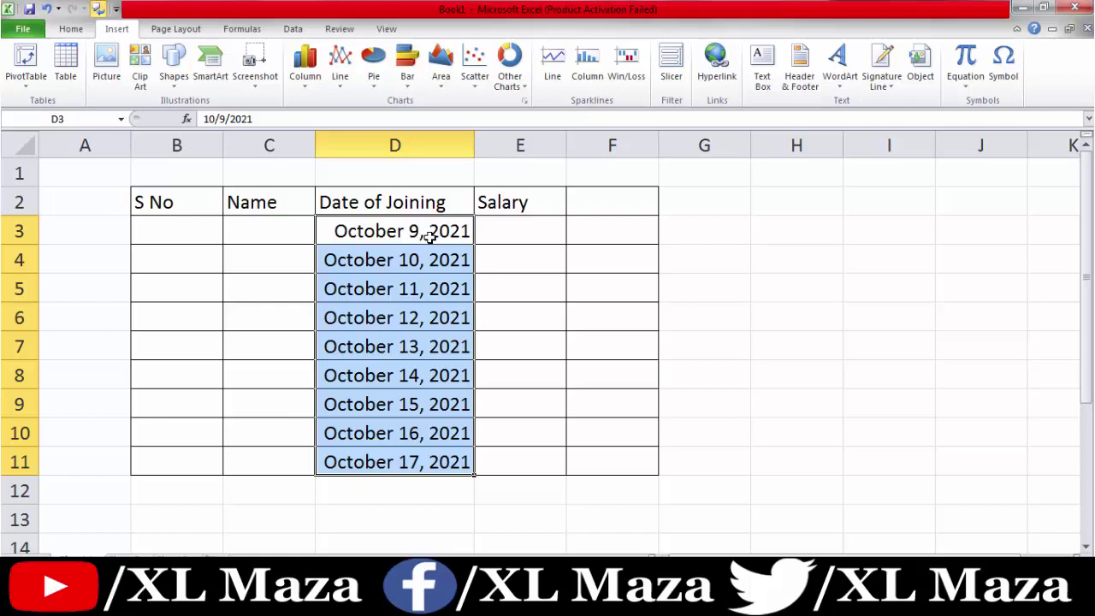
{"action": "key", "text": "ctrl+1"}
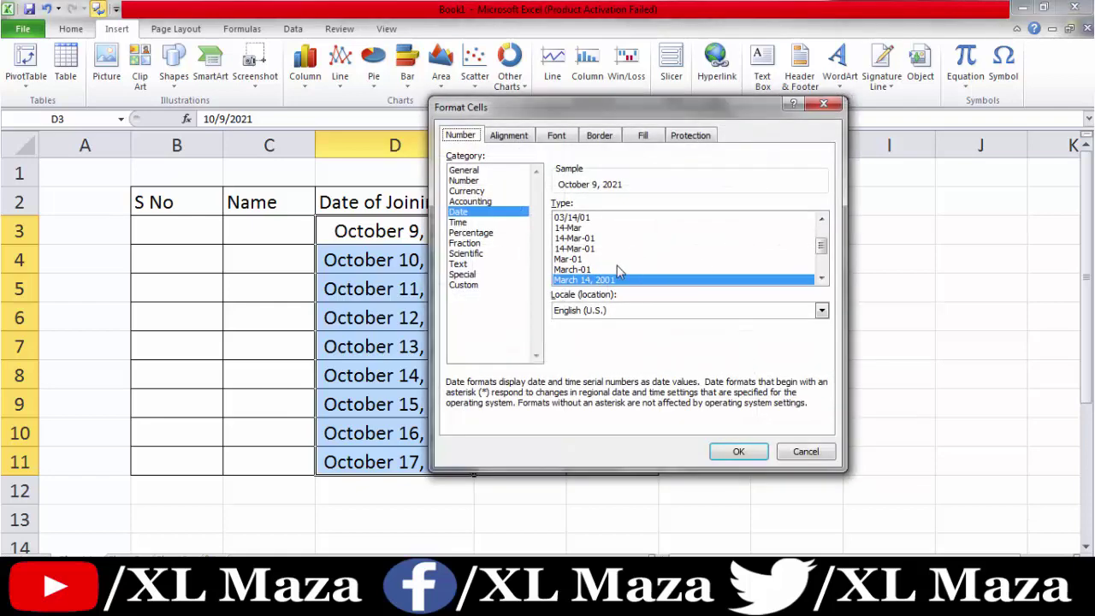
{"action": "left_click", "coordinate": [617, 268]}
{"action": "left_click", "coordinate": [736, 451]}
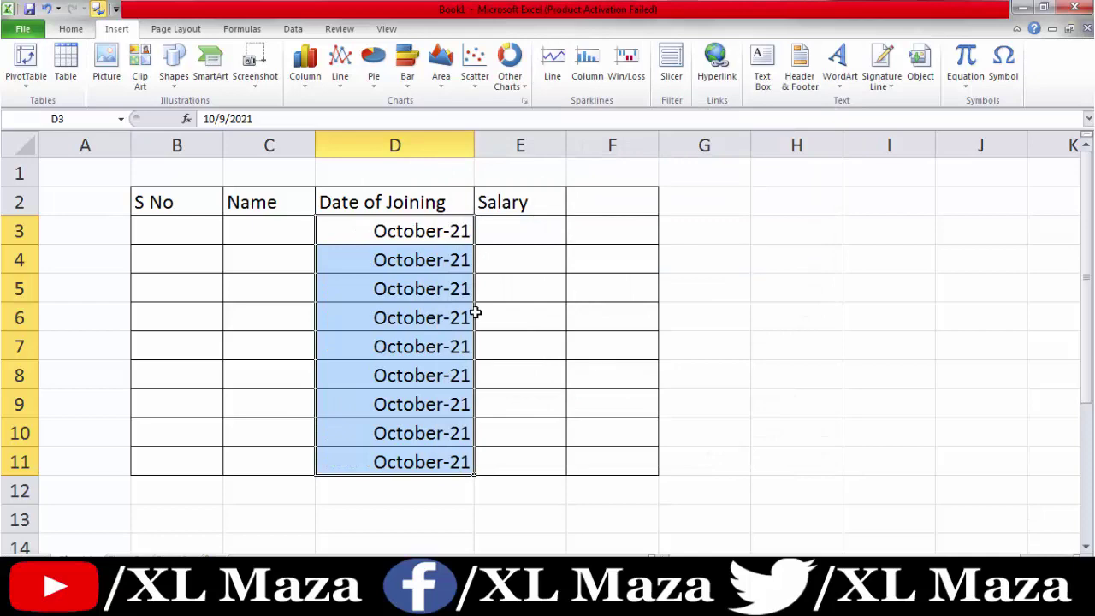
- Reformat the dates as 14-Mar-01 (dd-Mmm-yy) and refit column D
{"action": "key", "text": "ctrl+1"}
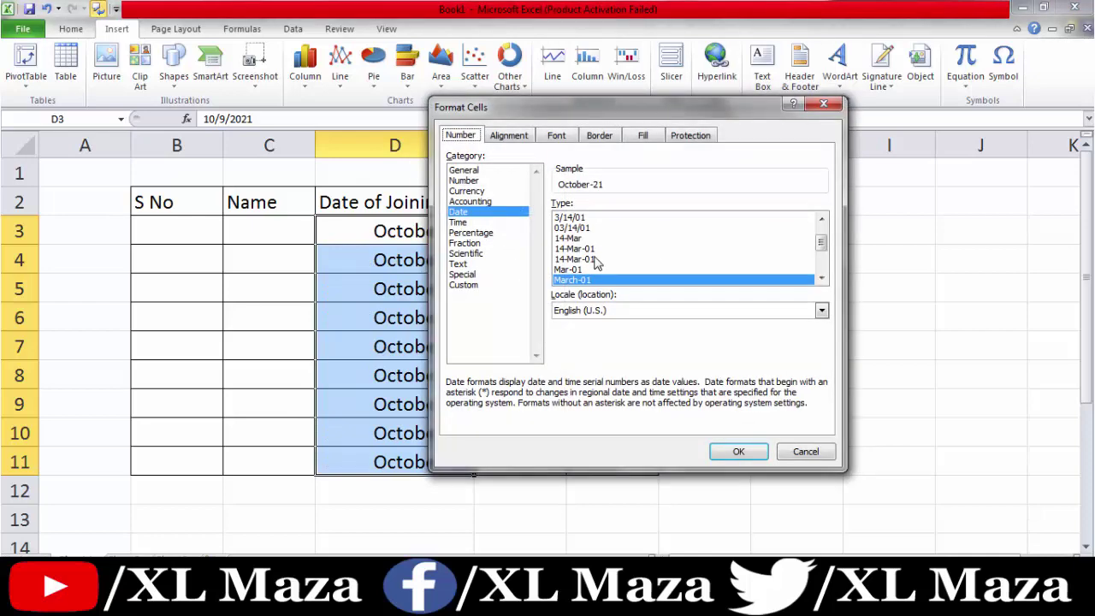
{"action": "left_click", "coordinate": [593, 259]}
{"action": "left_click", "coordinate": [733, 451]}
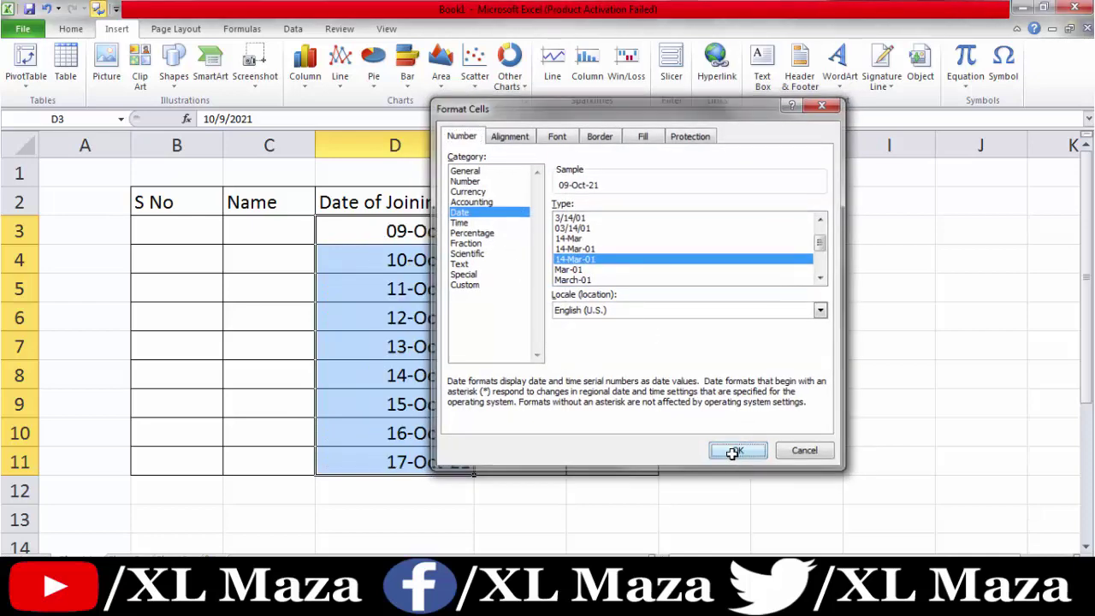
{"action": "double_click", "coordinate": [474, 147]}
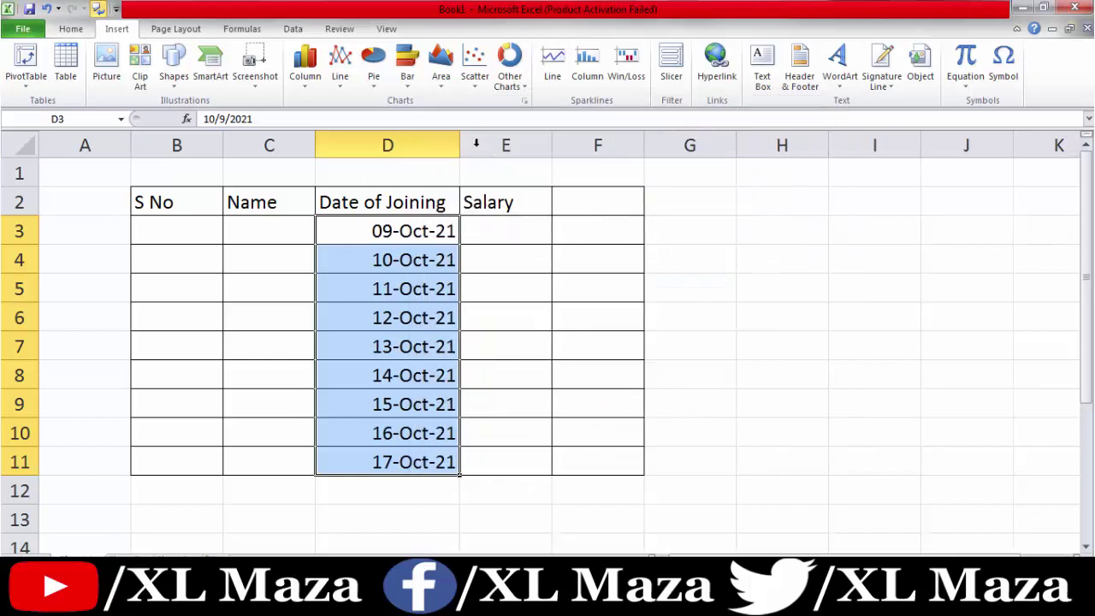
{"action": "left_click", "coordinate": [511, 234]}
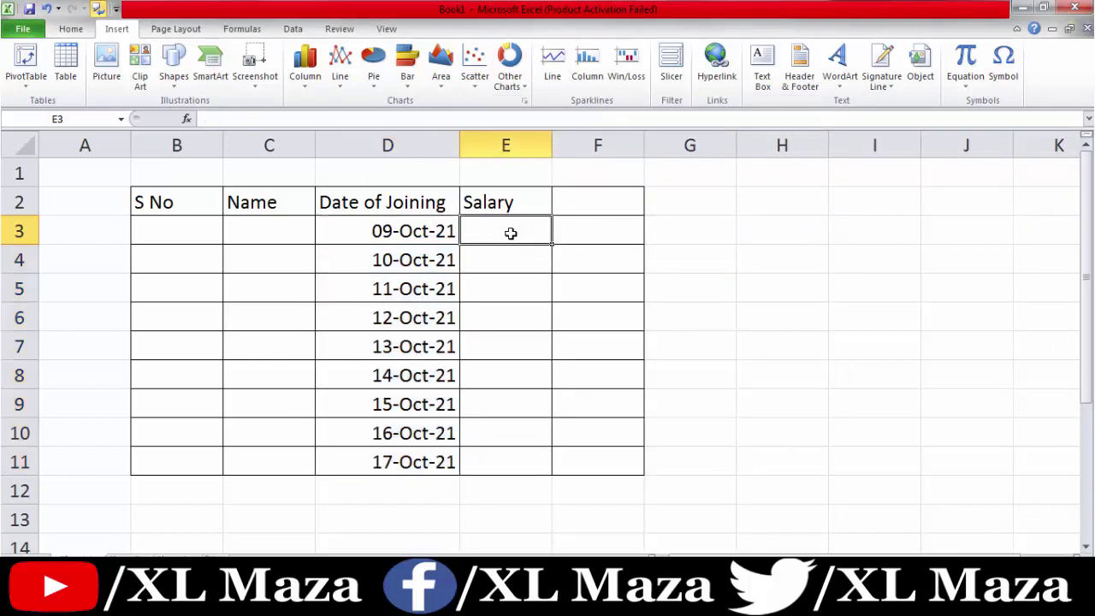
- Enter 15000 in E3, correcting the initial 1500 entry
{"action": "key", "text": "shift+Down"}
{"action": "key", "text": "Down"}
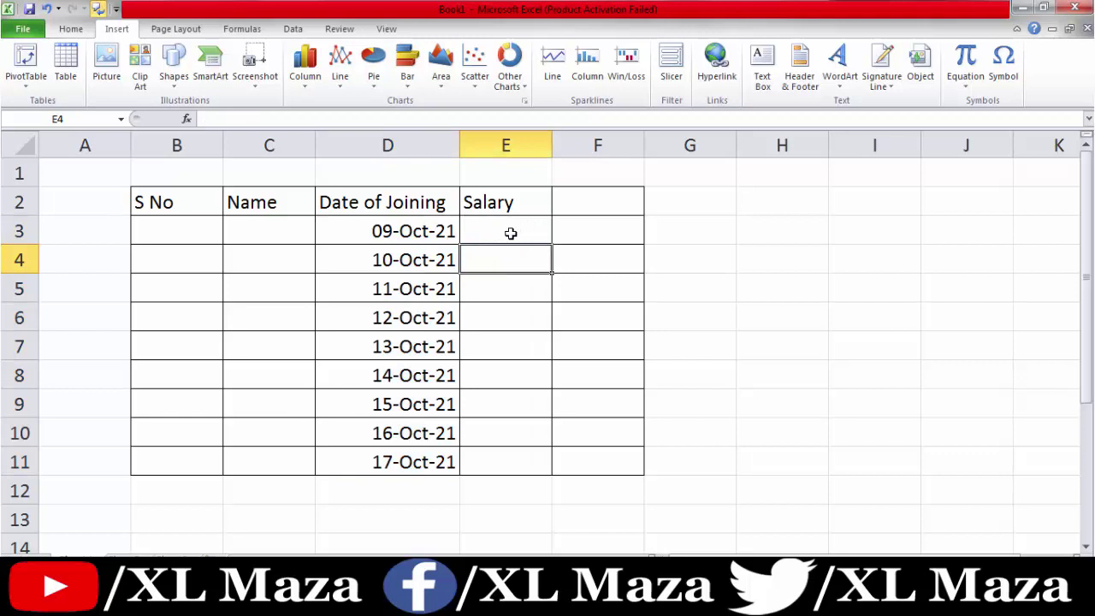
{"action": "left_click", "coordinate": [510, 234]}
{"action": "type", "text": "1500"}
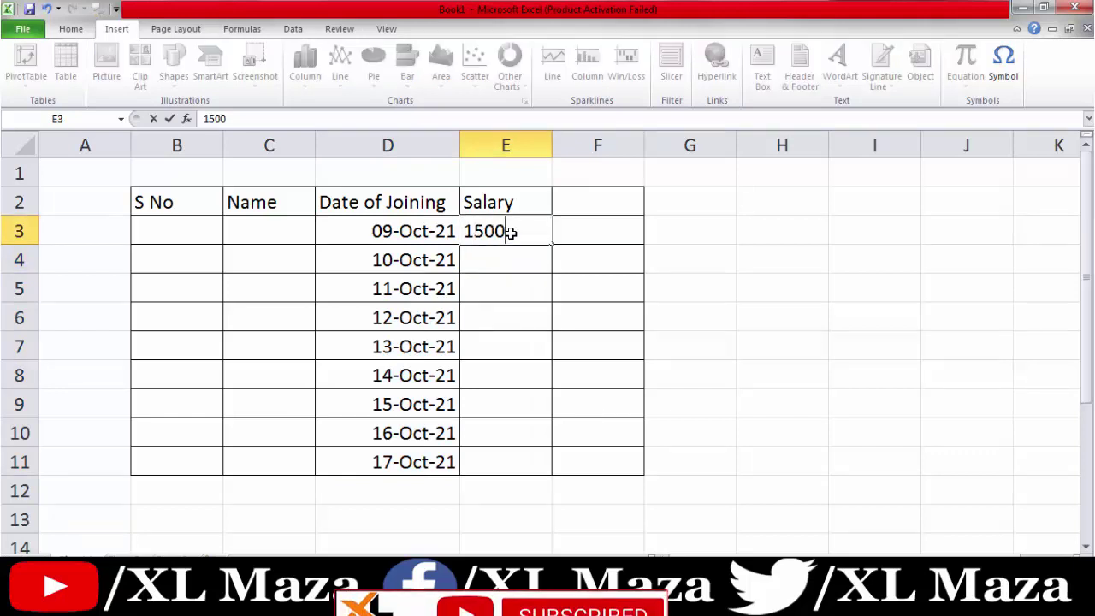
{"action": "key", "text": "Return"}
{"action": "left_click", "coordinate": [510, 234]}
{"action": "type", "text": "0"}
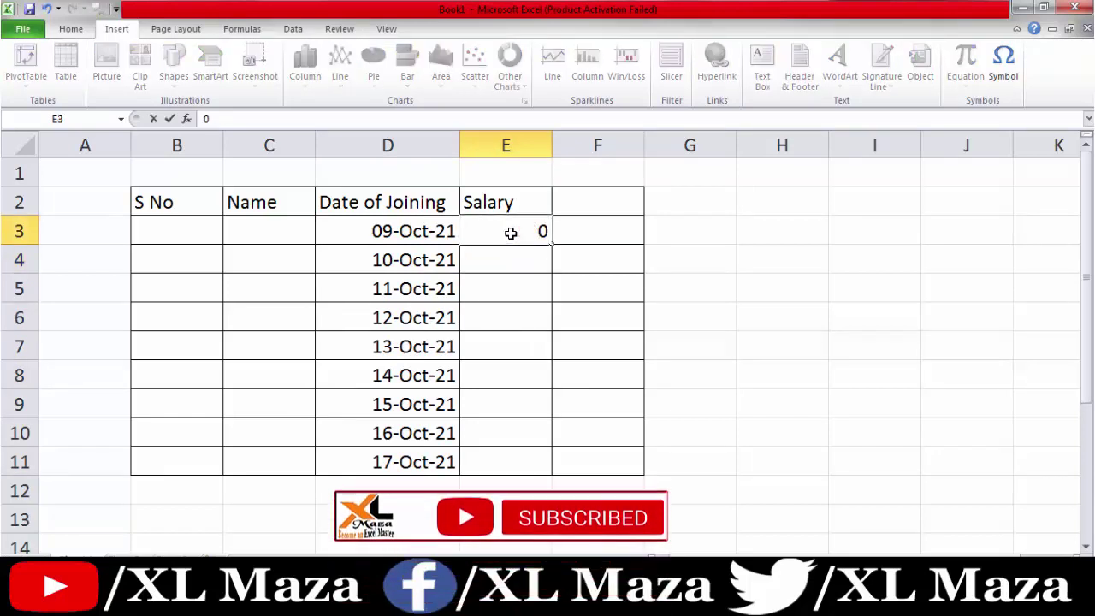
{"action": "key", "text": "Escape"}
{"action": "key", "text": "F2"}
{"action": "type", "text": "00"}
{"action": "key", "text": "Return"}
{"action": "left_click", "coordinate": [510, 232]}
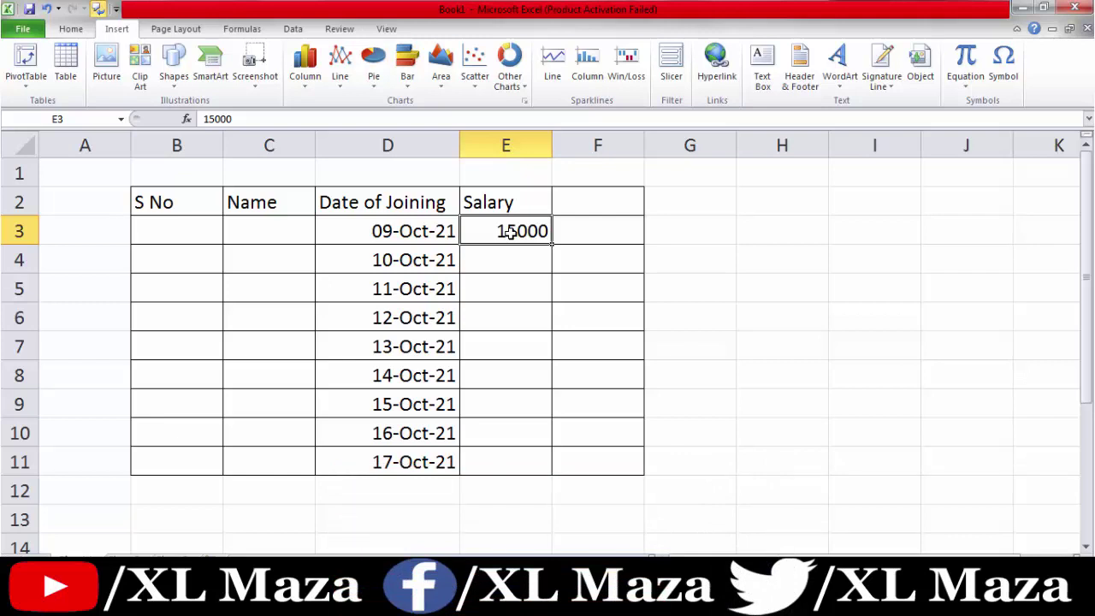
- Select the salary cells E3:E11 for number formatting
{"action": "key", "text": "ctrl+1"}
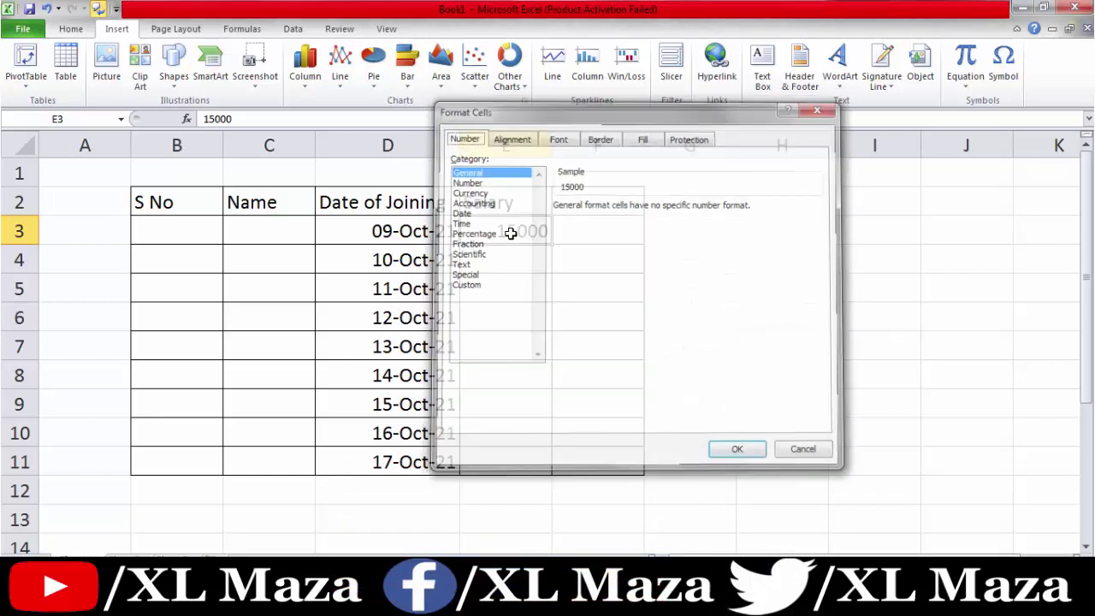
{"action": "key", "text": "Escape"}
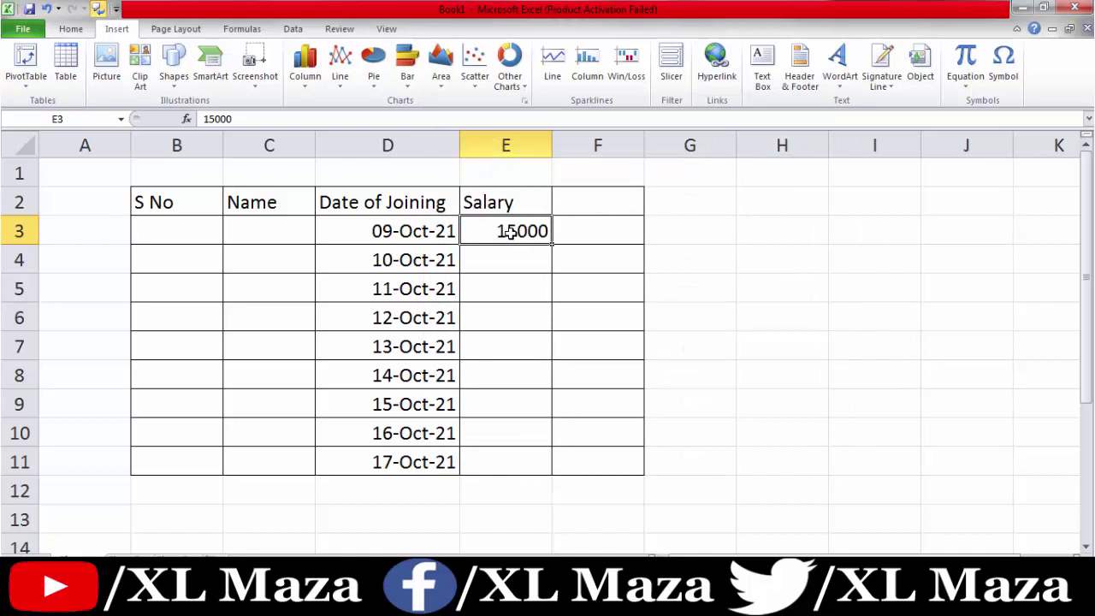
{"action": "key", "text": "shift+Down"}
{"action": "key", "text": "shift+Down"}
{"action": "key", "text": "shift+Down"}
{"action": "key", "text": "shift+Down"}
{"action": "key", "text": "shift+Down"}
{"action": "key", "text": "shift+Down"}
{"action": "key", "text": "shift+Down"}
{"action": "key", "text": "shift+Down"}
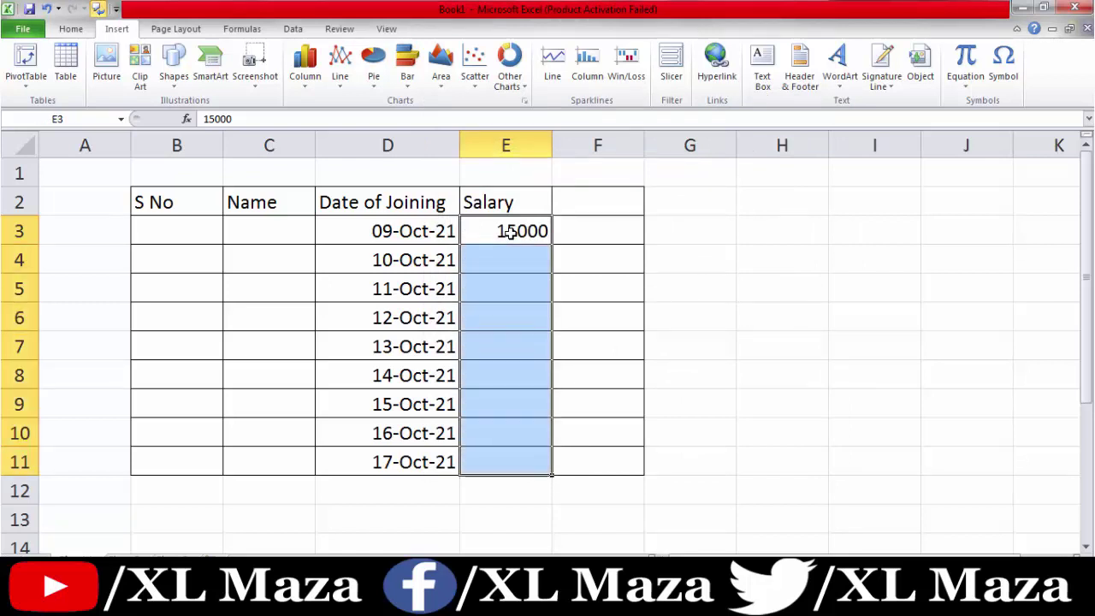
{"action": "key", "text": "ctrl+1"}
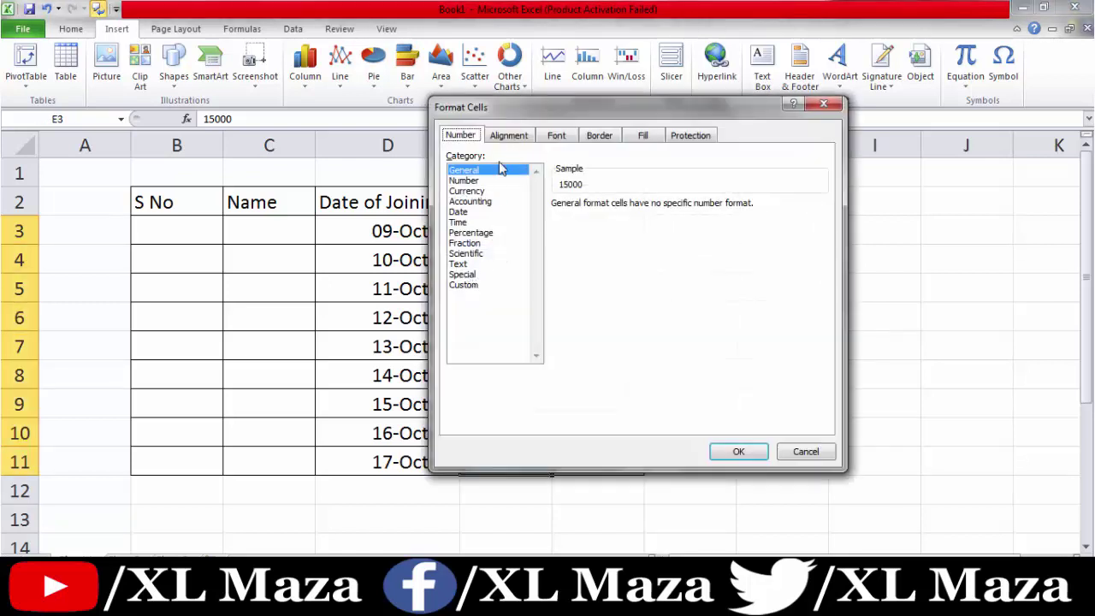
- Choose Currency with the Rs. symbol and 2 decimal places for the salary cells
{"action": "left_click", "coordinate": [467, 285]}
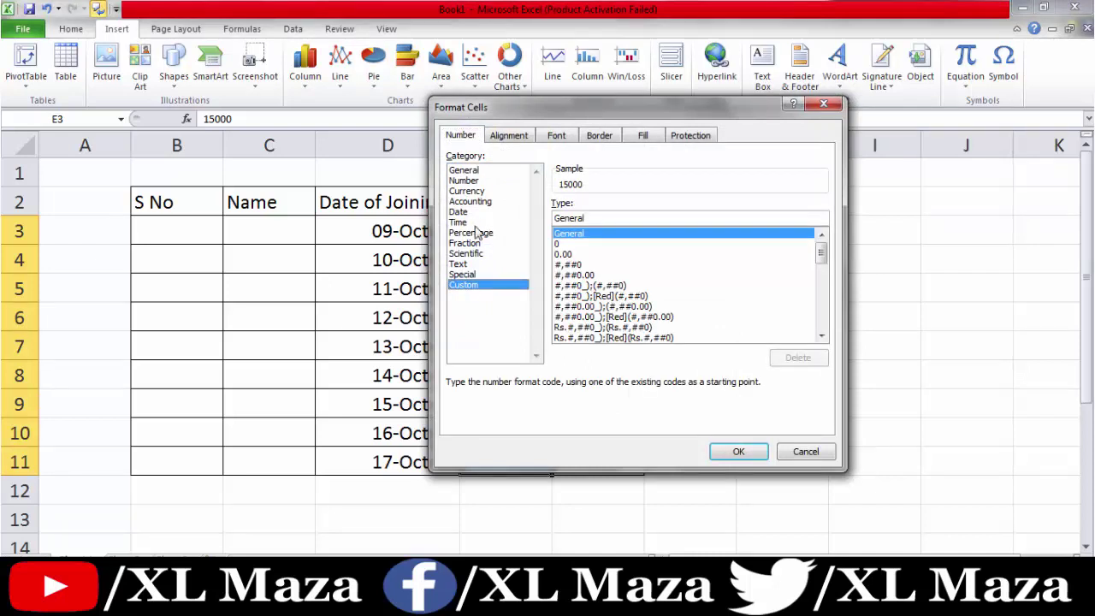
{"action": "left_click", "coordinate": [467, 191]}
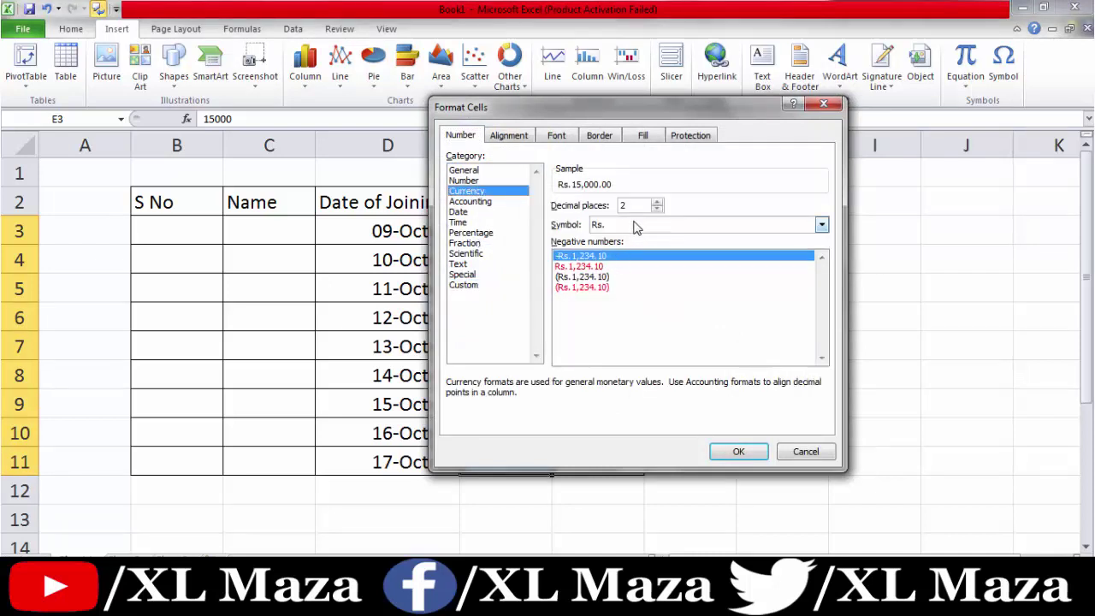
{"action": "left_click", "coordinate": [635, 228]}
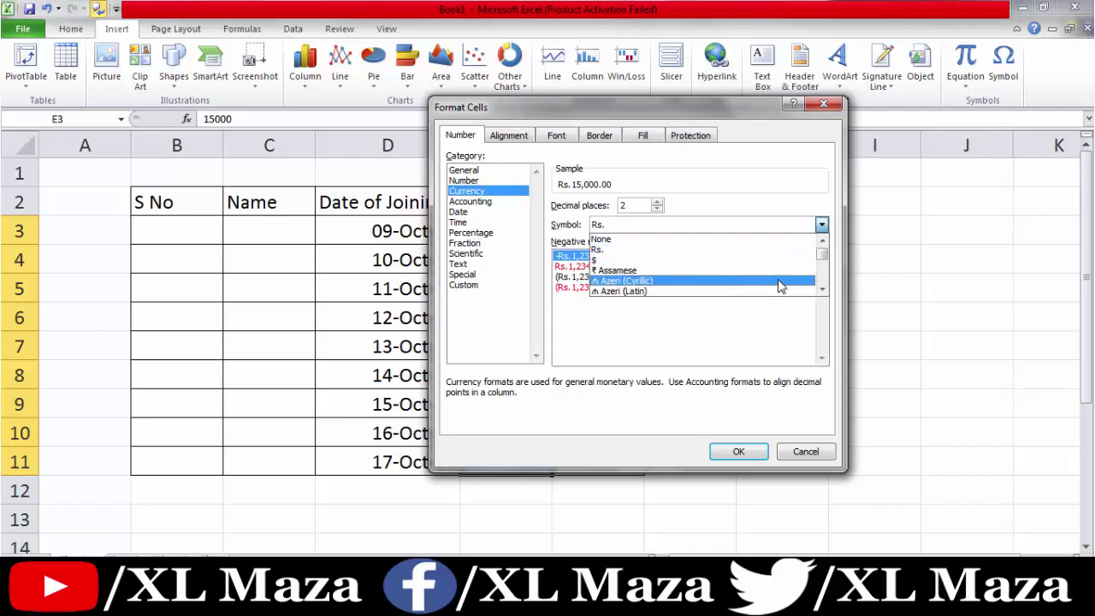
{"action": "left_click", "coordinate": [821, 291]}
{"action": "left_click", "coordinate": [821, 291]}
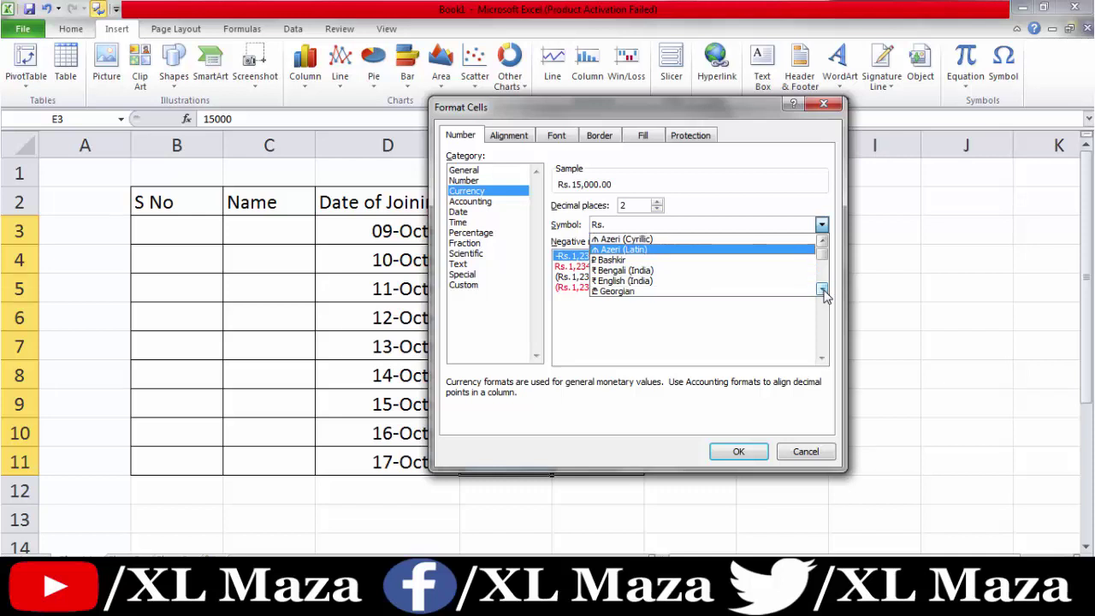
{"action": "left_click", "coordinate": [822, 291]}
{"action": "left_click", "coordinate": [822, 291]}
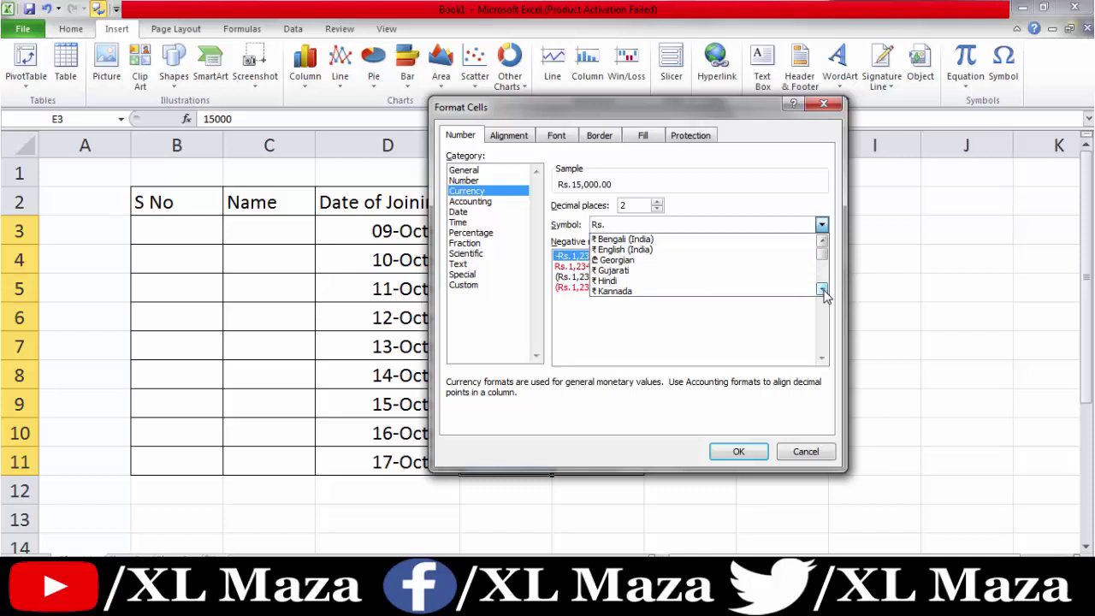
{"action": "left_click", "coordinate": [822, 290]}
{"action": "left_click", "coordinate": [822, 291]}
{"action": "left_click", "coordinate": [822, 291]}
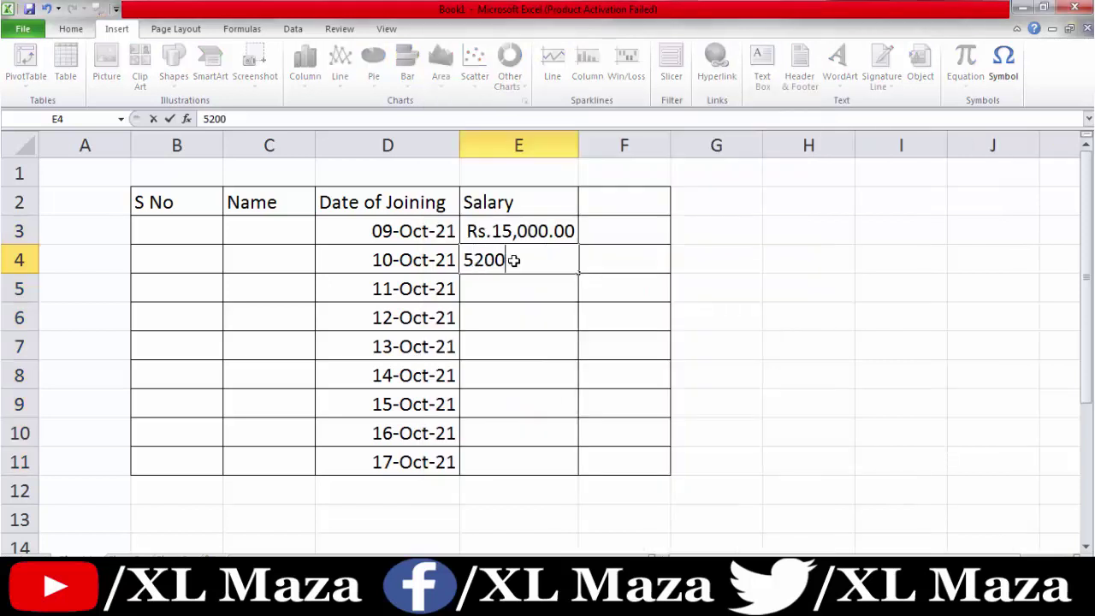
- Enter salaries 5200, 5200, 5500 and 5000 into E4:E7
{"action": "key", "text": "Return"}
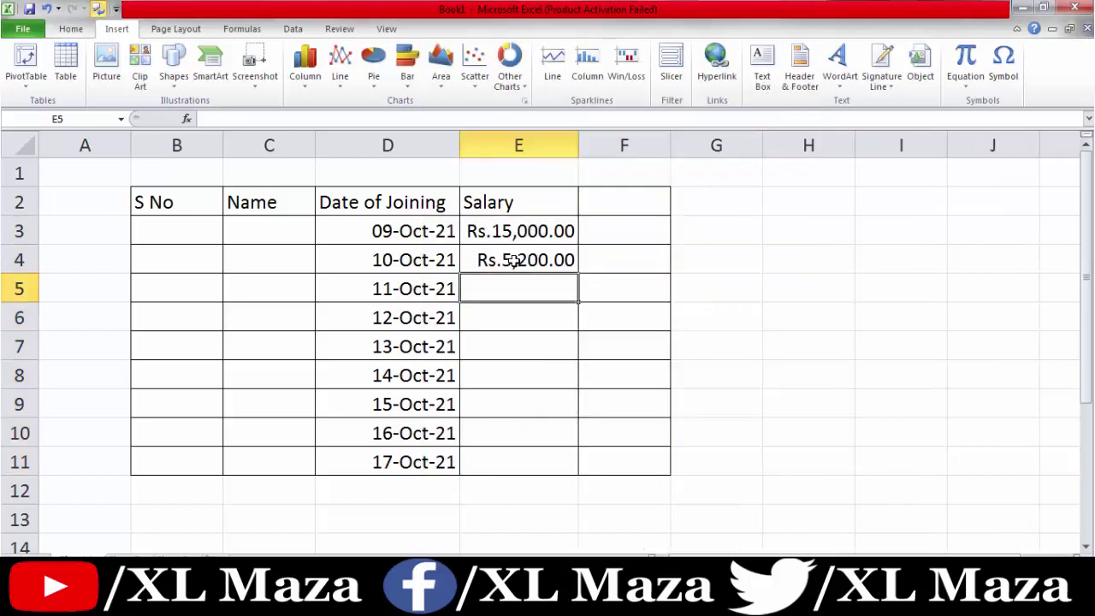
{"action": "type", "text": "5,200"}
{"action": "key", "text": "Return"}
{"action": "type", "text": "550"}
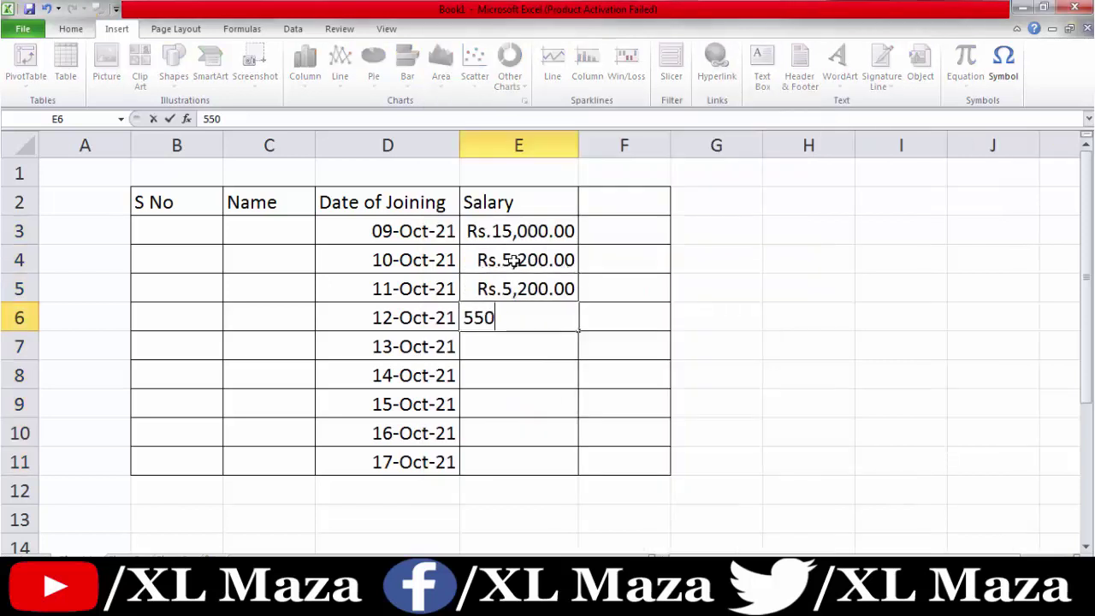
{"action": "type", "text": "0 5000"}
{"action": "key", "text": "Return"}
{"action": "key", "text": "Up"}
{"action": "key", "text": "Up"}
{"action": "key", "text": "Up"}
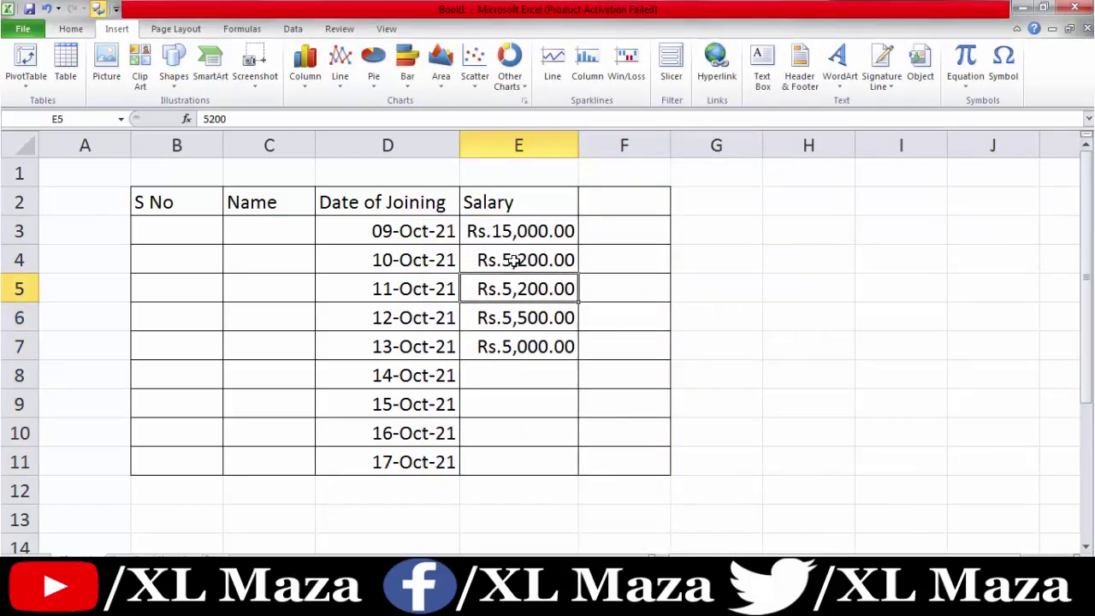
{"action": "key", "text": "Up"}
{"action": "key", "text": "Up"}
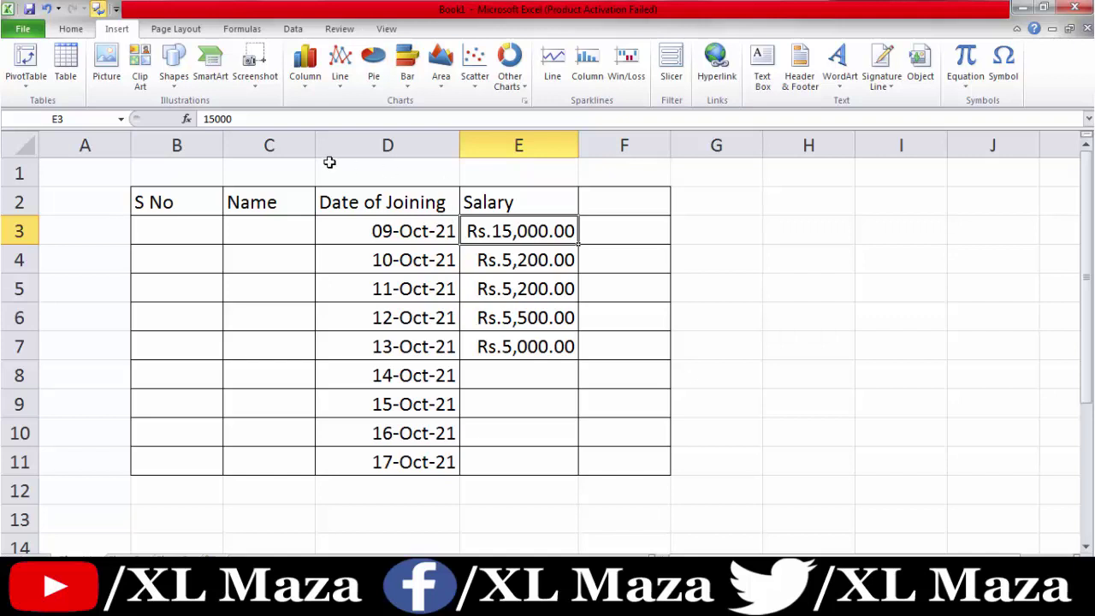
{"action": "left_click", "coordinate": [255, 123]}
{"action": "left_click_drag", "start_coordinate": [255, 128], "coordinate": [278, 222]}
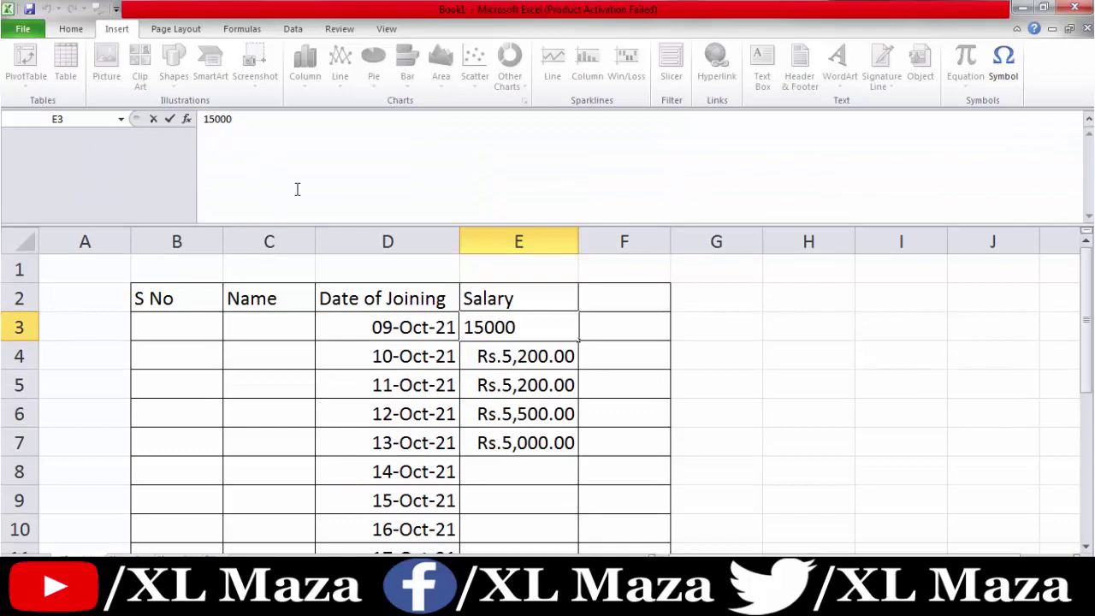
{"action": "key", "text": "Return"}
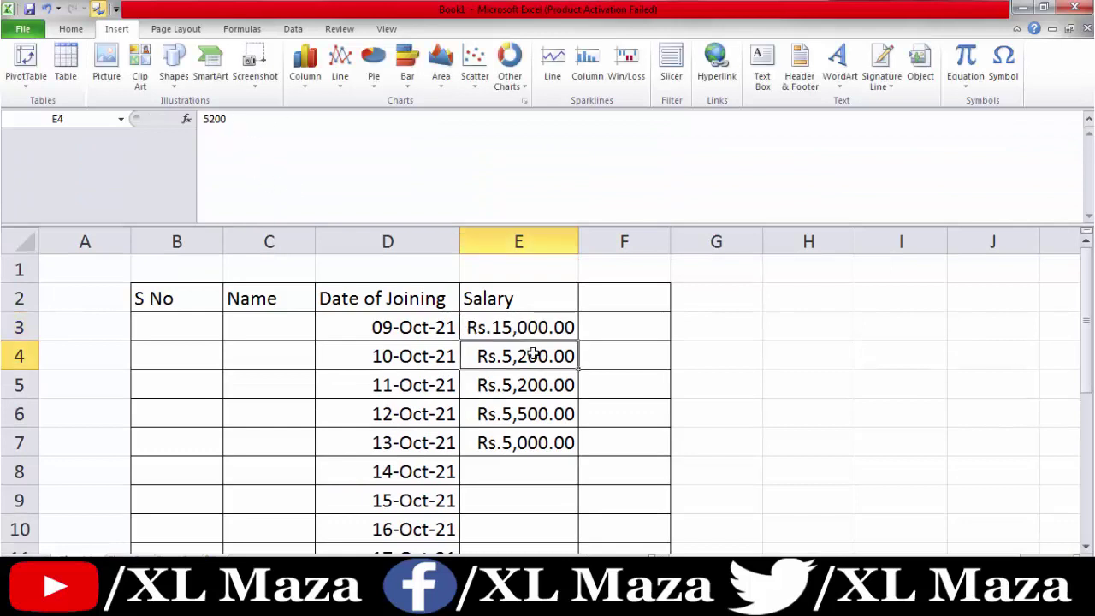
{"action": "left_click", "coordinate": [525, 408]}
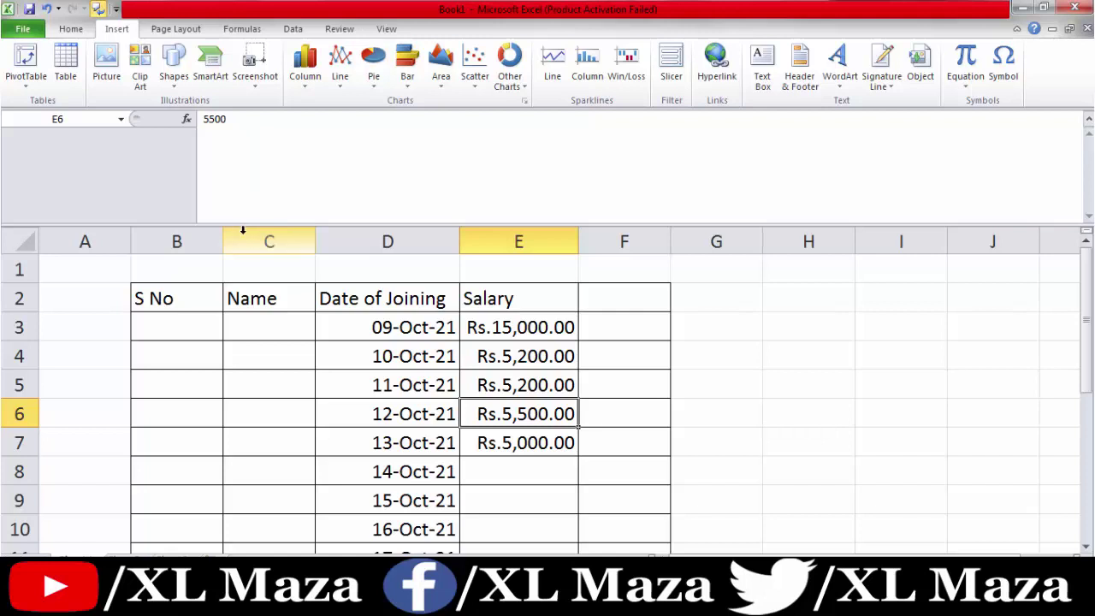
{"action": "left_click_drag", "start_coordinate": [242, 224], "coordinate": [250, 124]}
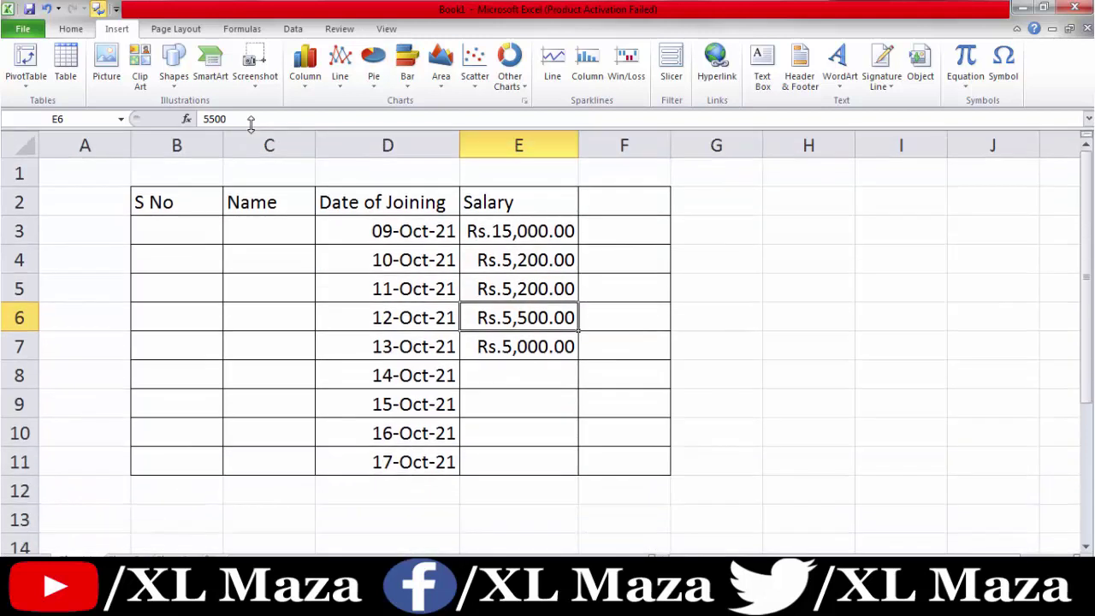